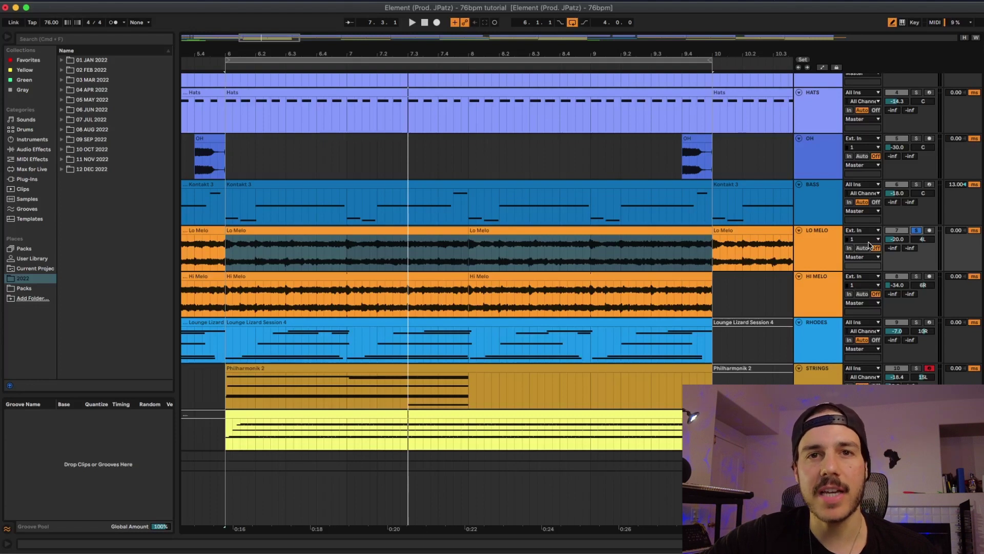
# Solo and play the HI MELO track, and add LO MELO to the solo.
pyautogui.scroll(-1, 881, 261)
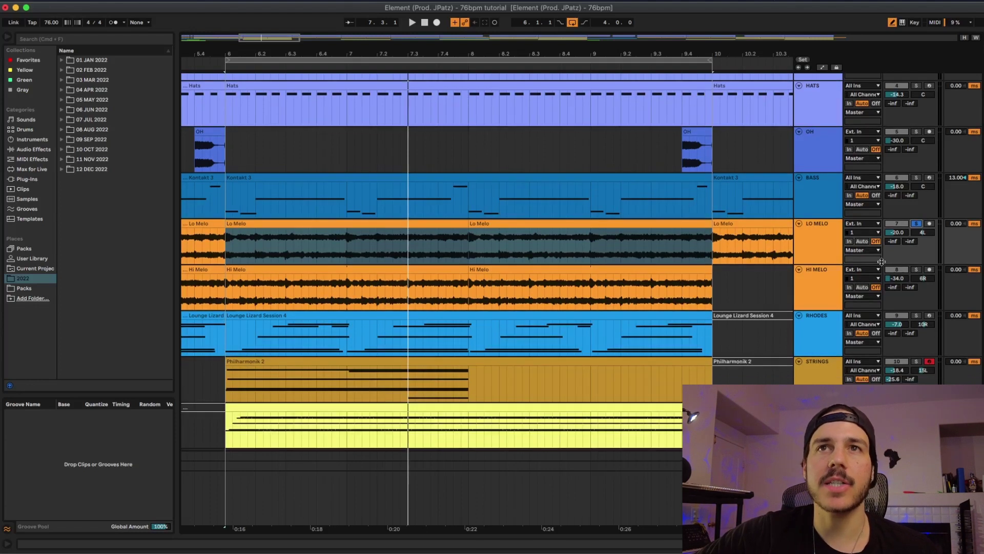
pyautogui.click(916, 270)
pyautogui.press('space')
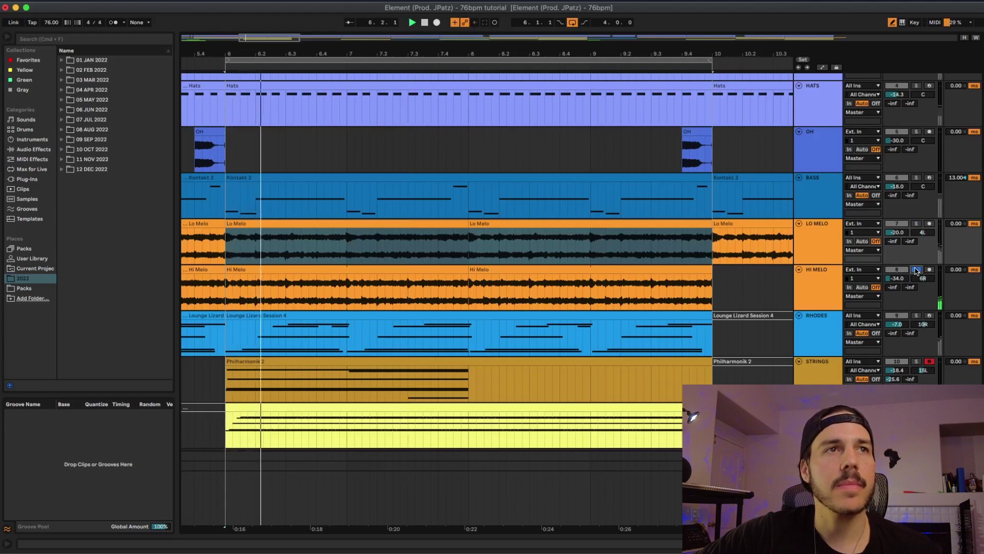
pyautogui.click(917, 224)
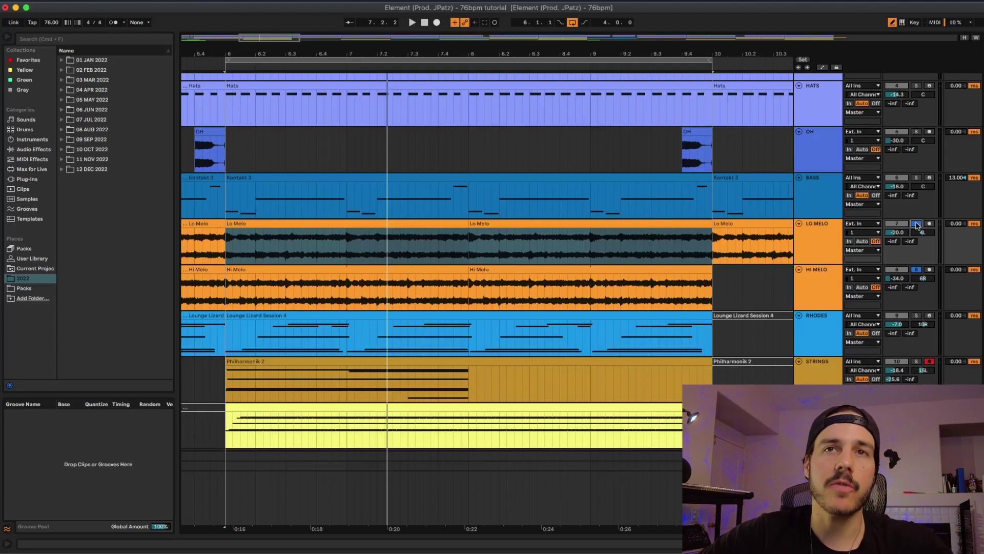
# Zoom out the arrangement and play the loop with only LO MELO and HI MELO soloed.
pyautogui.scroll(-2, 821, 310)
pyautogui.scroll(-1, 819, 303)
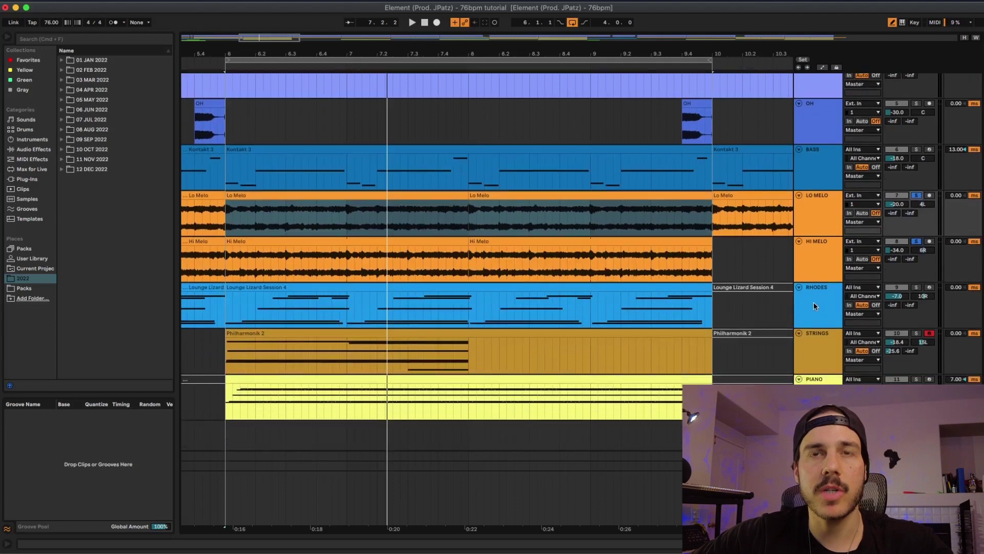
pyautogui.click(821, 290)
pyautogui.click(819, 348)
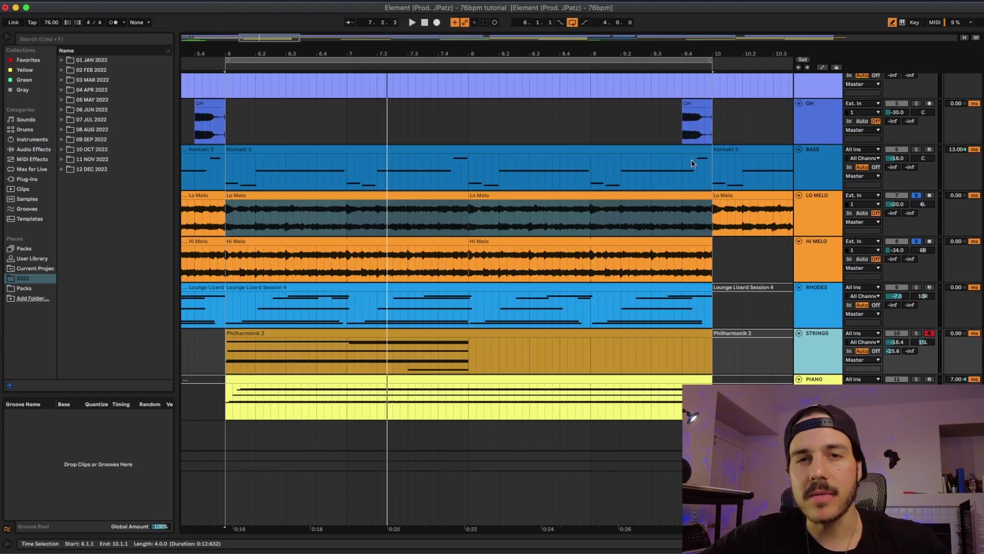
pyautogui.press('-')
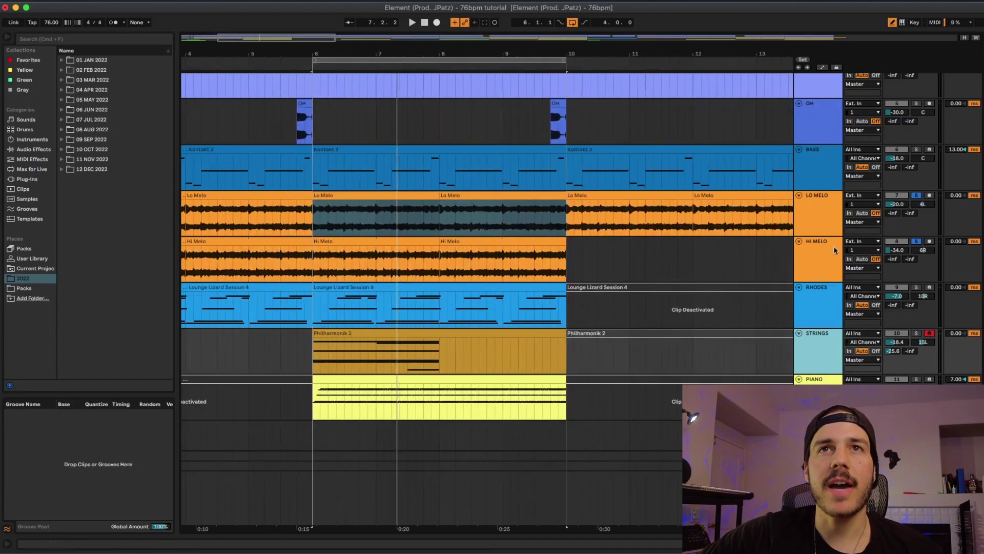
pyautogui.press('space')
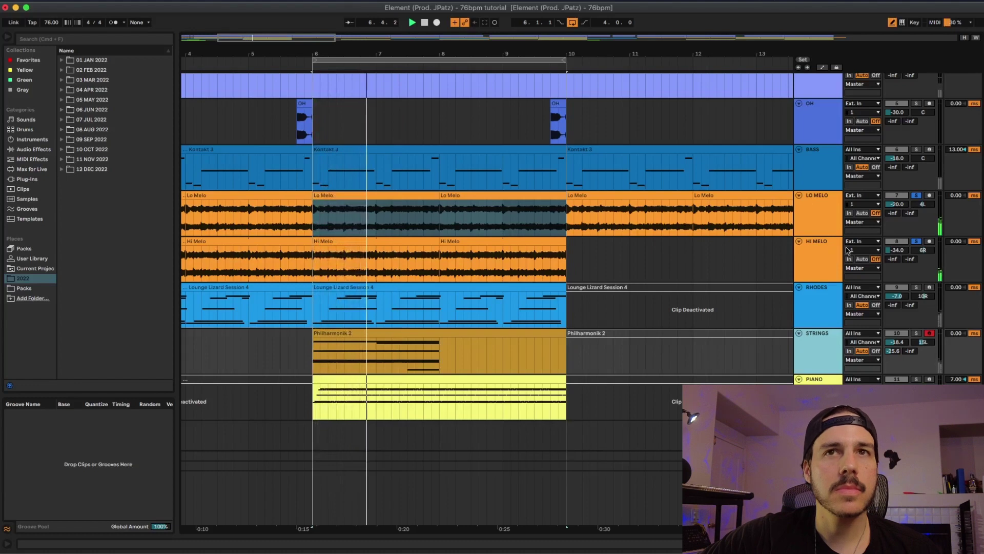
# Solo the RHODES track and open its Lounge Lizard Session 4 clip's notes during playback.
pyautogui.click(916, 288)
pyautogui.doubleClick(479, 288)
pyautogui.moveTo(575, 434); pyautogui.dragTo(636, 410)
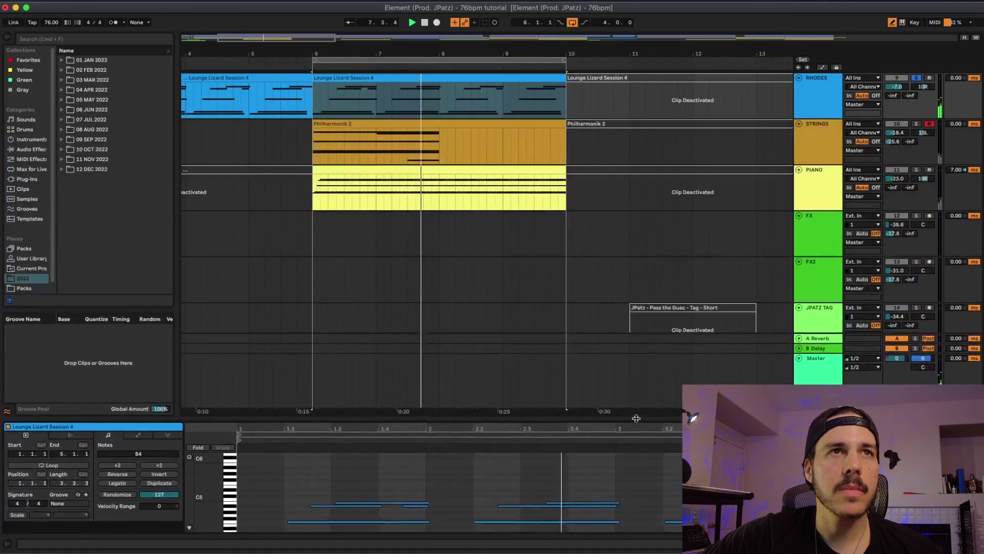
pyautogui.scroll(3, 637, 130)
pyautogui.click(809, 195)
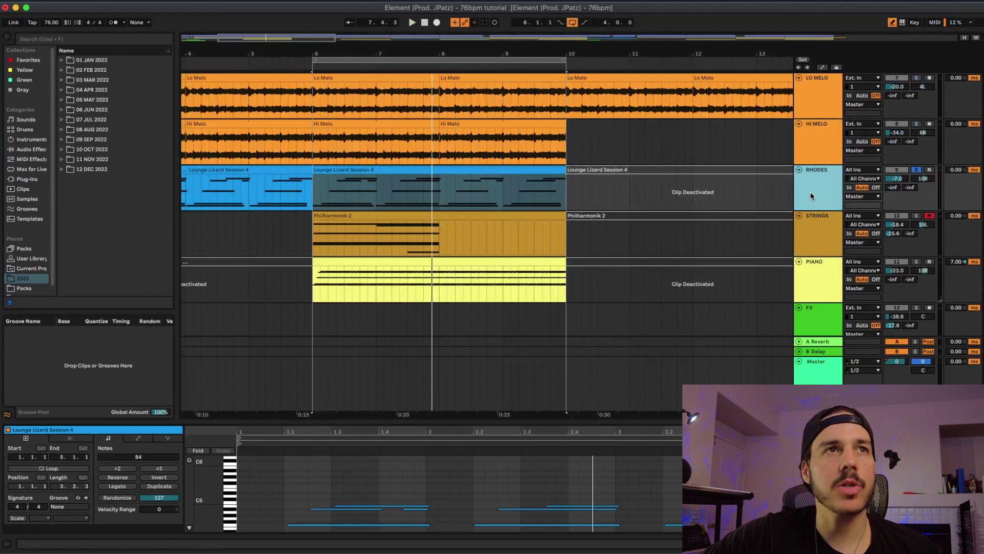
# Solo the STRINGS track and open its Philharmonik 2 clip's notes in an enlarged view.
pyautogui.click(817, 235)
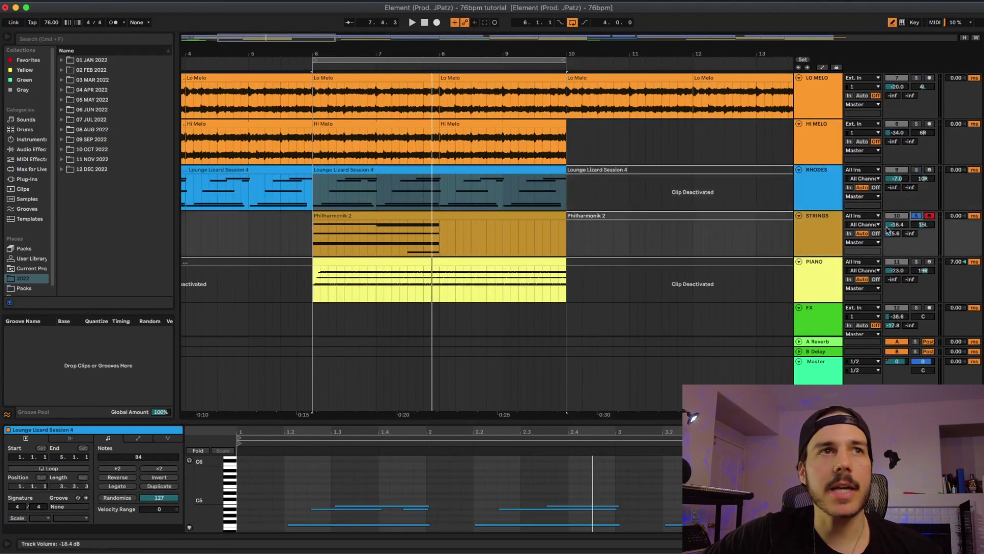
pyautogui.click(444, 214)
pyautogui.click(443, 214)
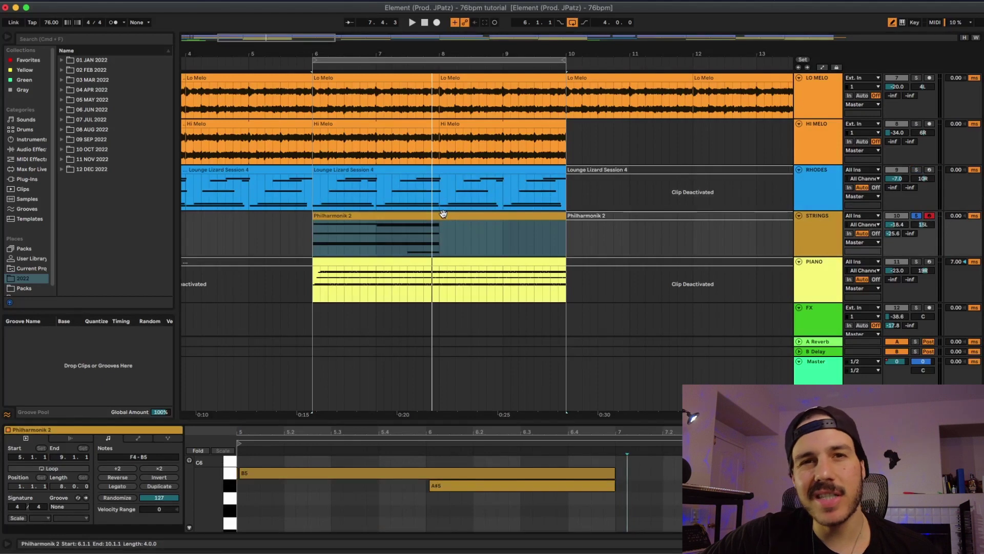
pyautogui.click(502, 419)
pyautogui.moveTo(503, 419); pyautogui.dragTo(502, 203)
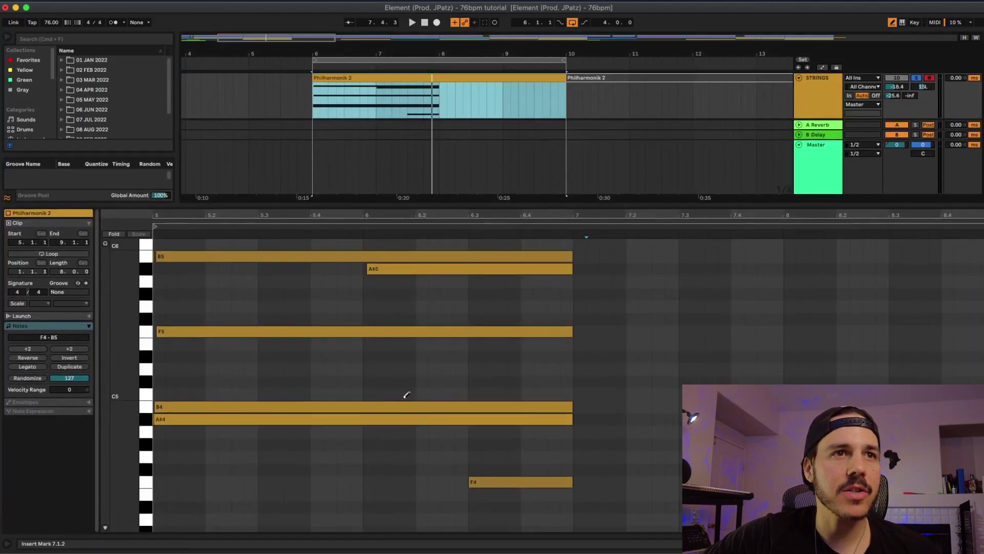
# Turn off draw mode and listen to the soloed strings part.
pyautogui.press('b')
pyautogui.press('space')
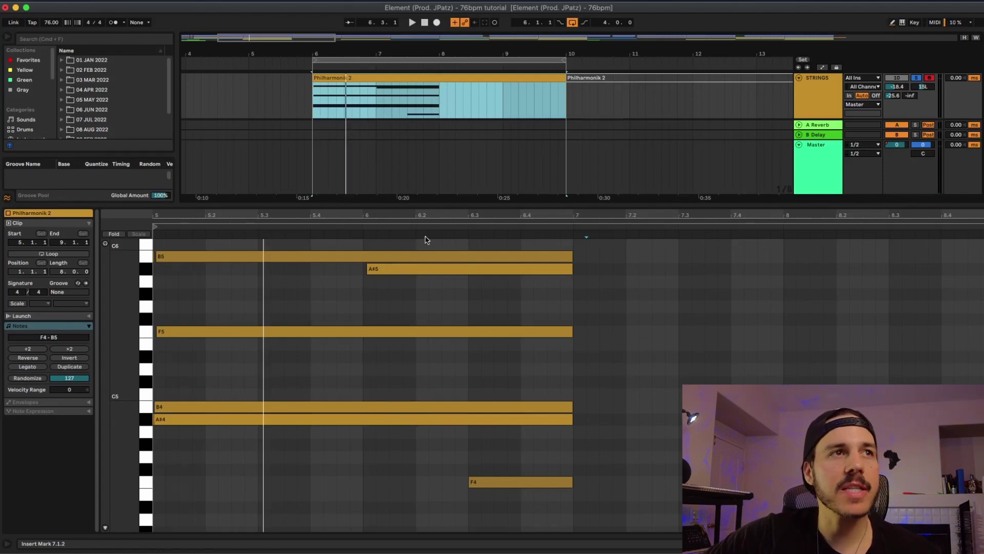
pyautogui.press('space')
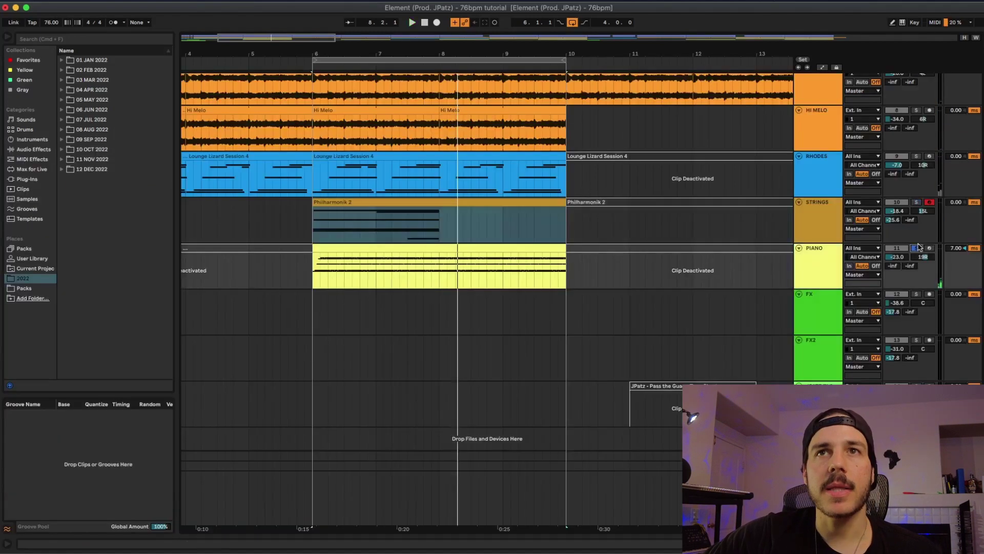
# Open the PIANO clip's notes, play it with the track soloed, and close the note view.
pyautogui.doubleClick(477, 203)
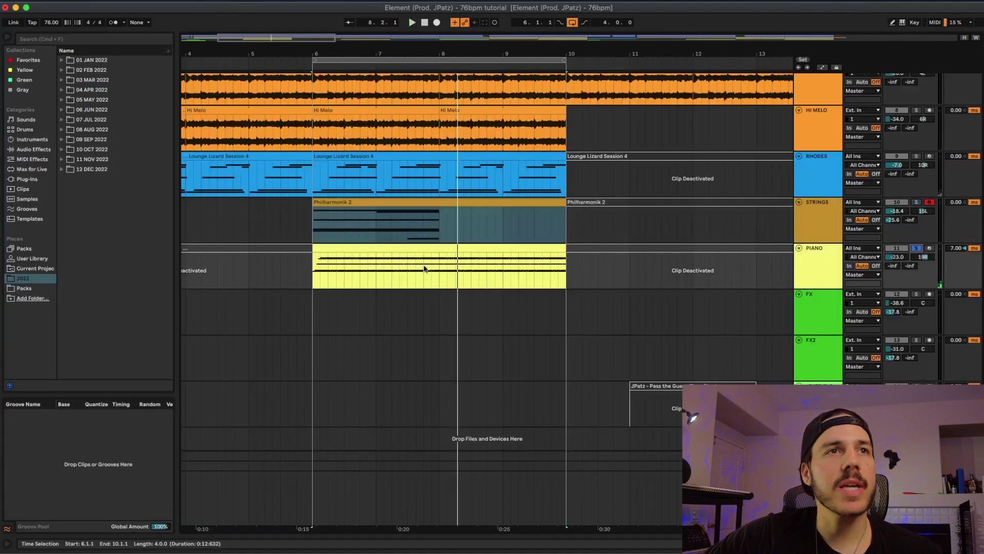
pyautogui.doubleClick(431, 250)
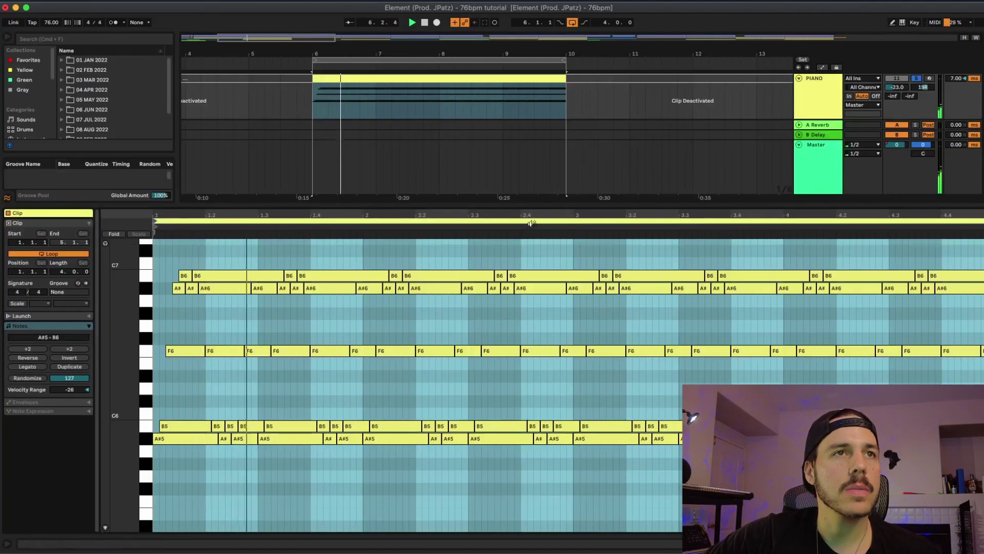
pyautogui.doubleClick(535, 203)
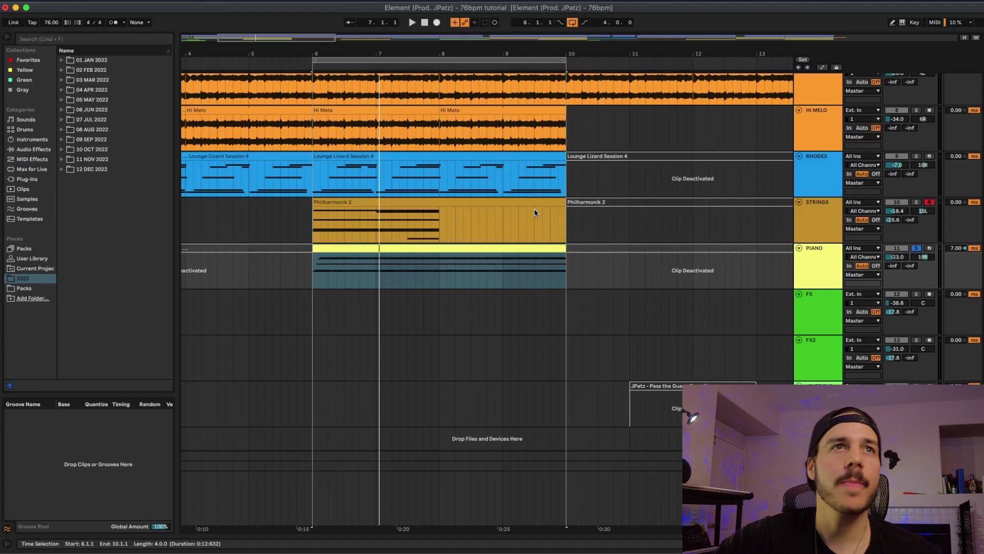
# Select all tracks from LO MELO through PIANO, solo them together and play the loop.
pyautogui.click(813, 267)
pyautogui.scroll(5, 813, 245)
pyautogui.keyDown('shift'); pyautogui.click(821, 235); pyautogui.keyUp('shift')
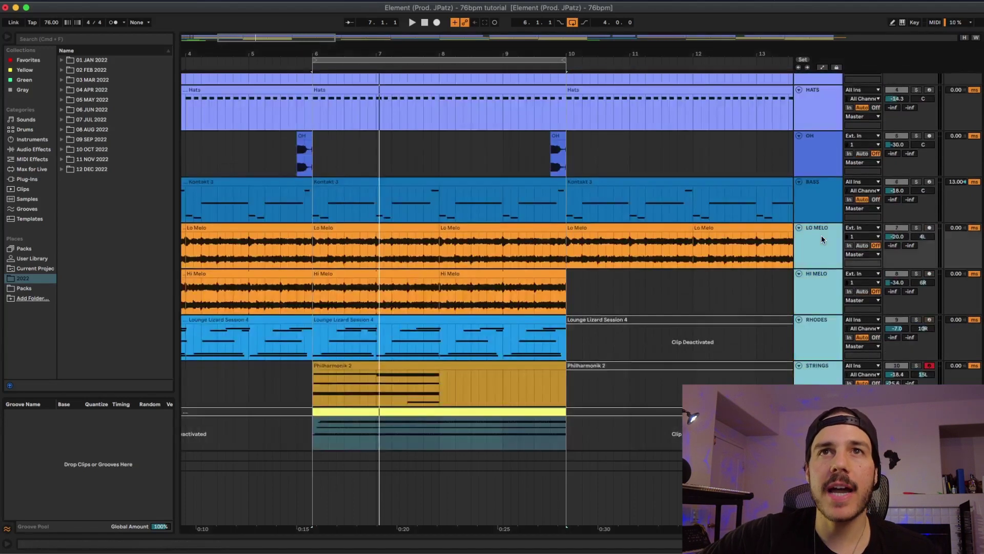
pyautogui.click(916, 227)
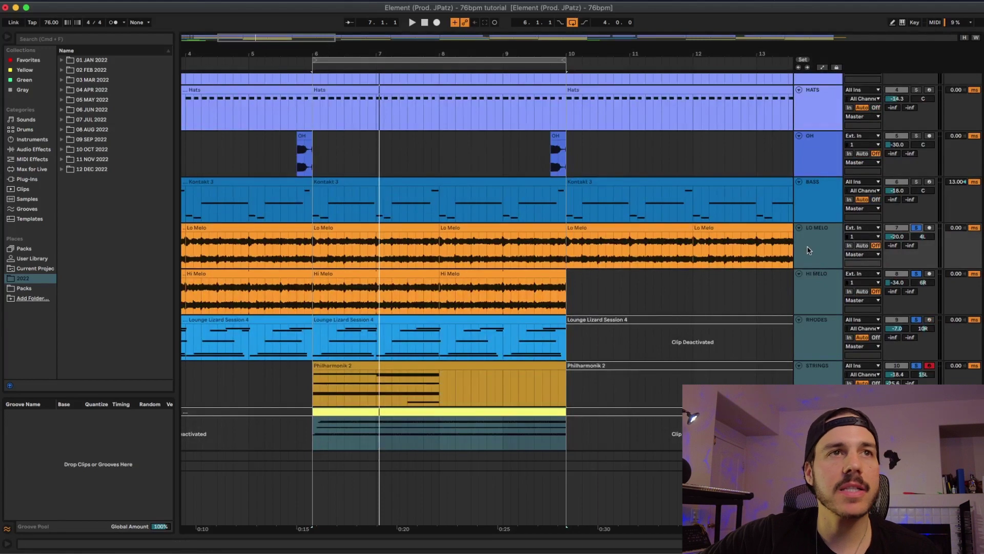
pyautogui.press('space')
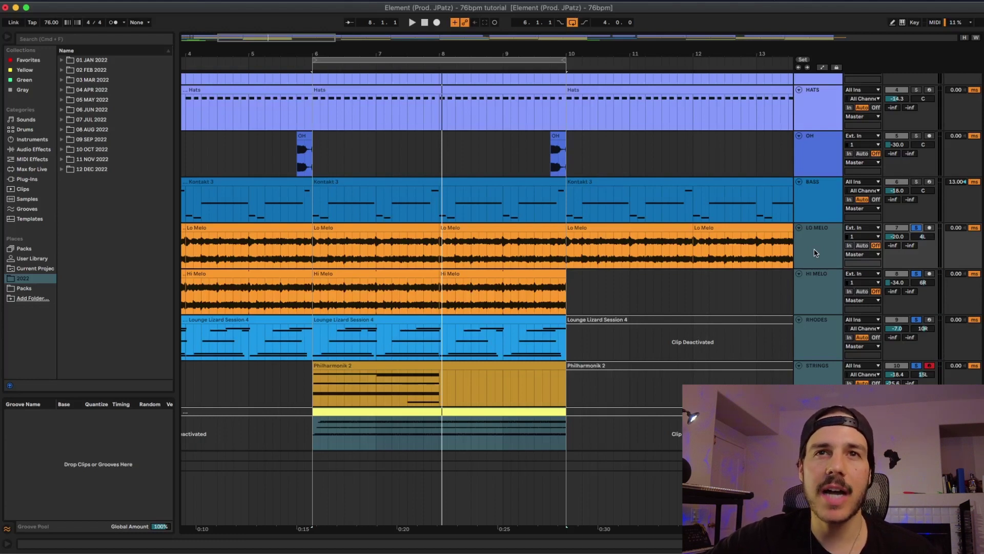
# Solo only the RHODES, STRINGS and PIANO tracks together.
pyautogui.click(817, 286)
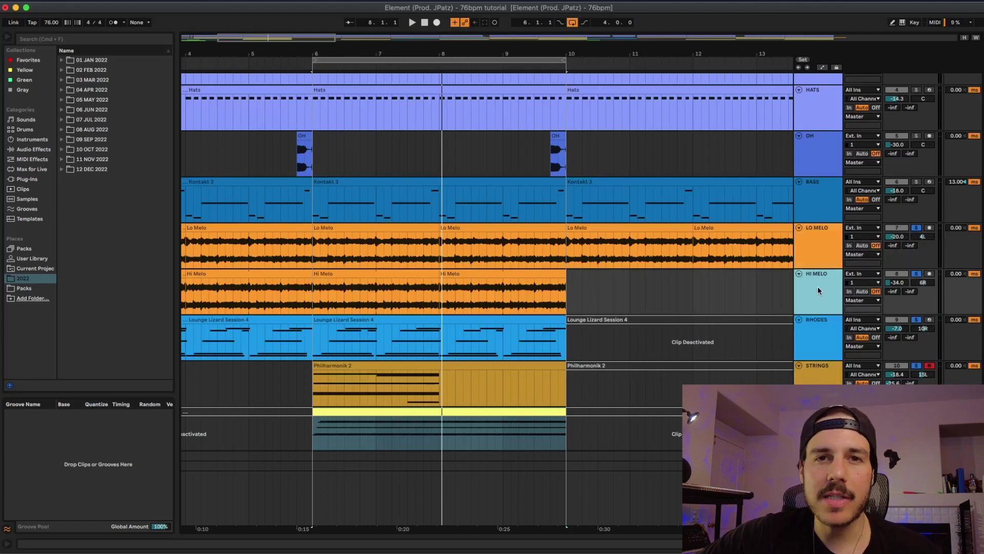
pyautogui.click(817, 354)
pyautogui.scroll(-3, 814, 335)
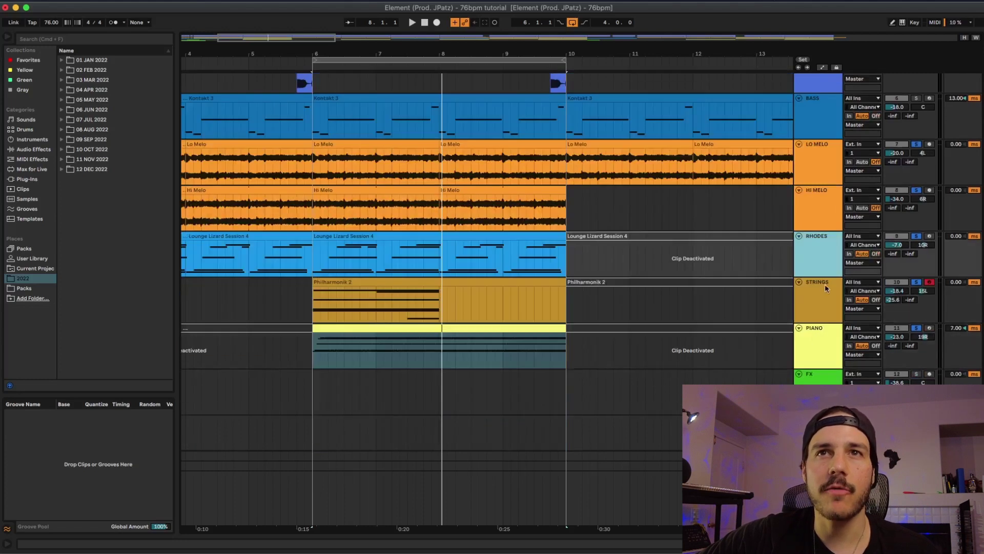
pyautogui.click(916, 235)
pyautogui.keyDown('super'); pyautogui.click(916, 282); pyautogui.keyUp('super')
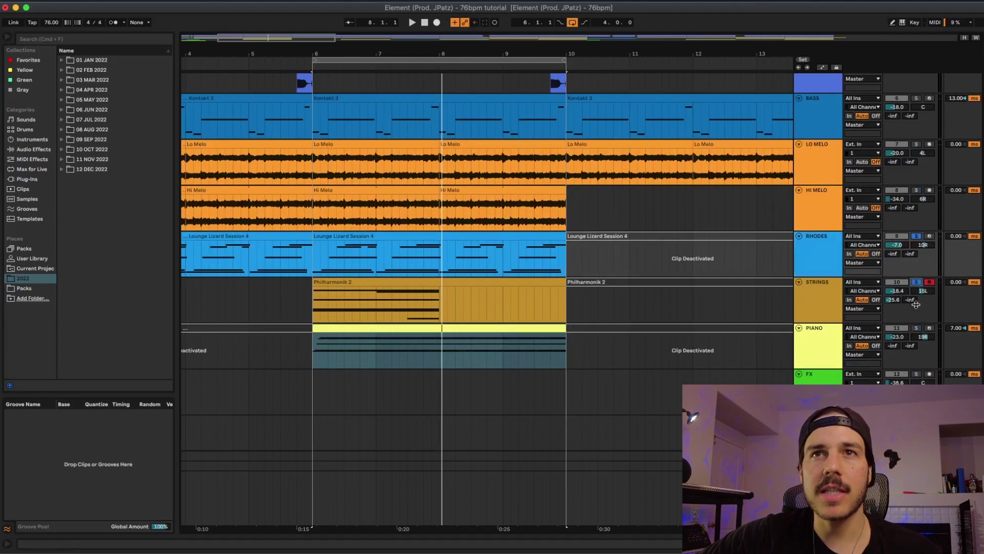
pyautogui.keyDown('super'); pyautogui.click(916, 328); pyautogui.keyUp('super')
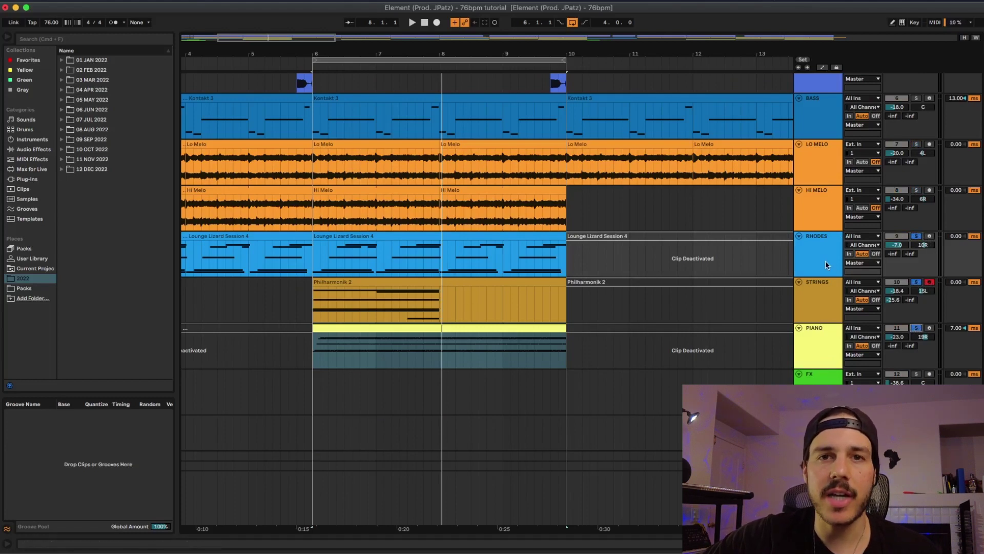
# Select the RHODES, STRINGS and PIANO clips from bar 6 to bar 10 and play them.
pyautogui.click(421, 236)
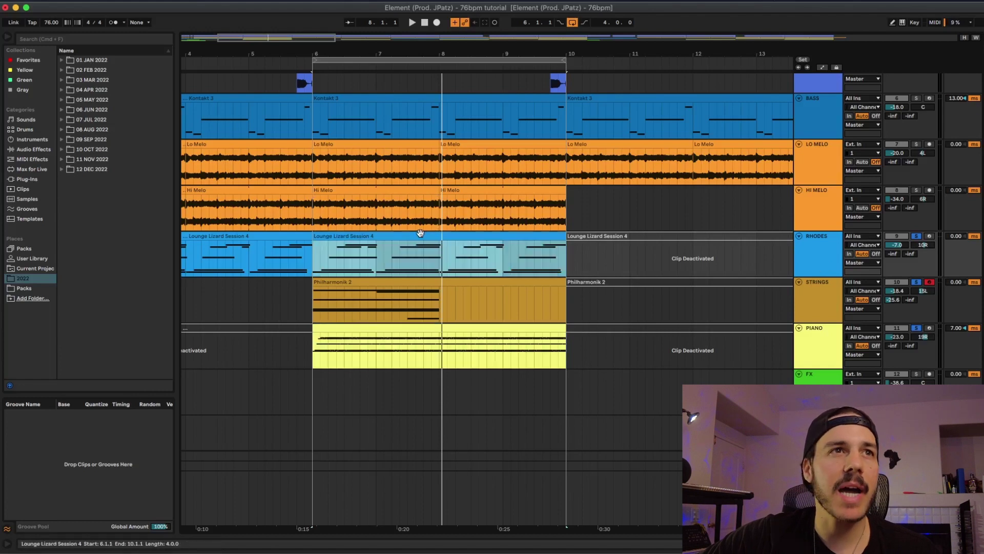
pyautogui.keyDown('shift'); pyautogui.click(440, 327); pyautogui.keyUp('shift')
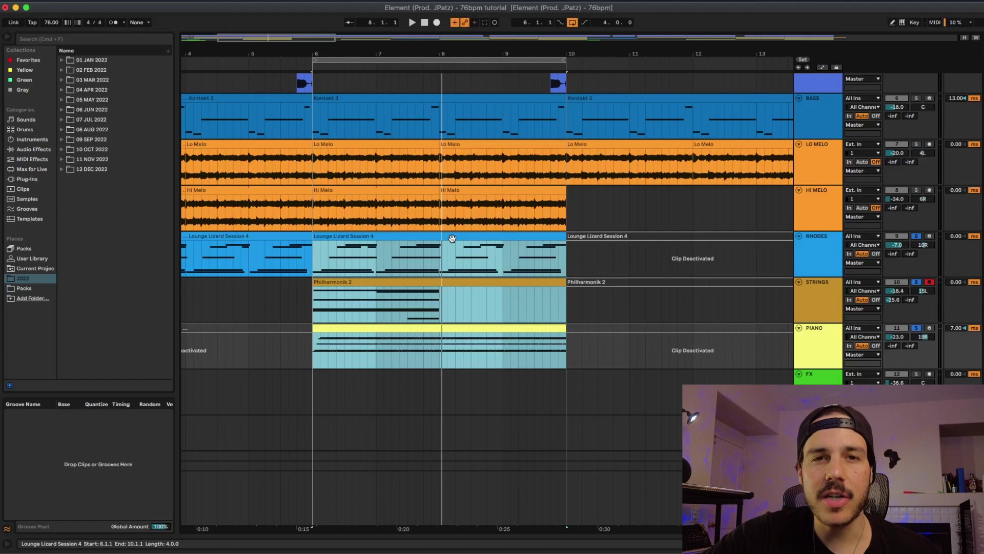
pyautogui.press('space')
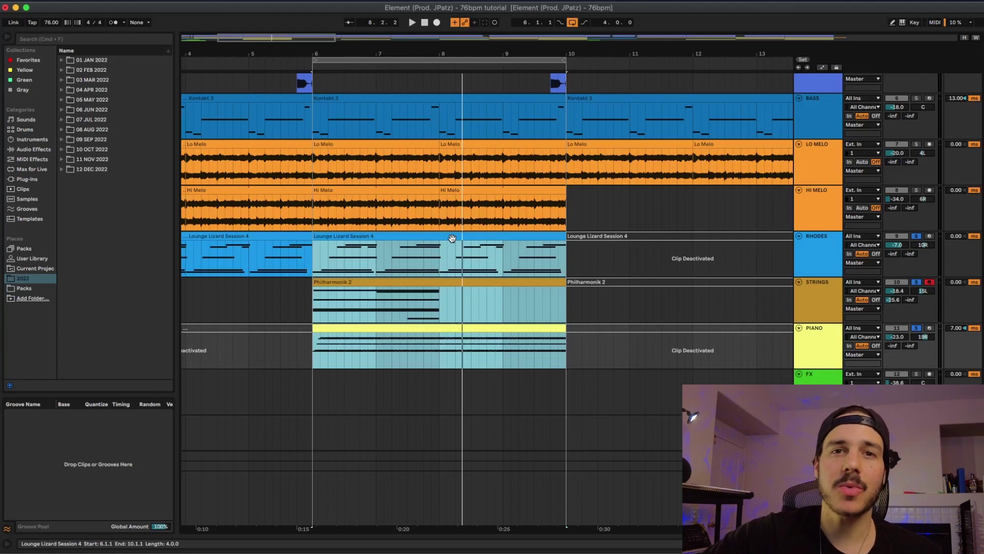
# Solo the KICK track, play its pattern with the clip's notes open, and close the note view.
pyautogui.scroll(10, 834, 206)
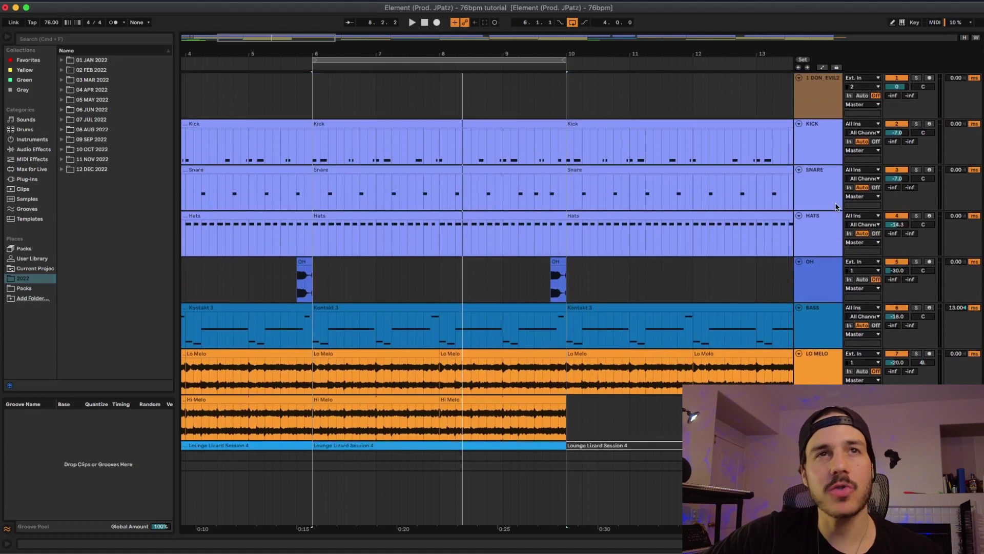
pyautogui.click(827, 144)
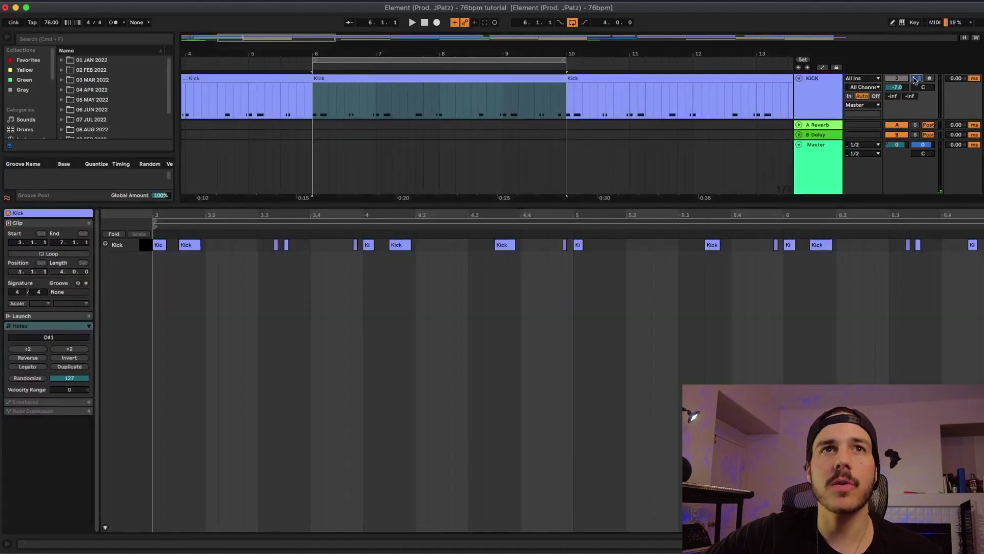
pyautogui.press('space')
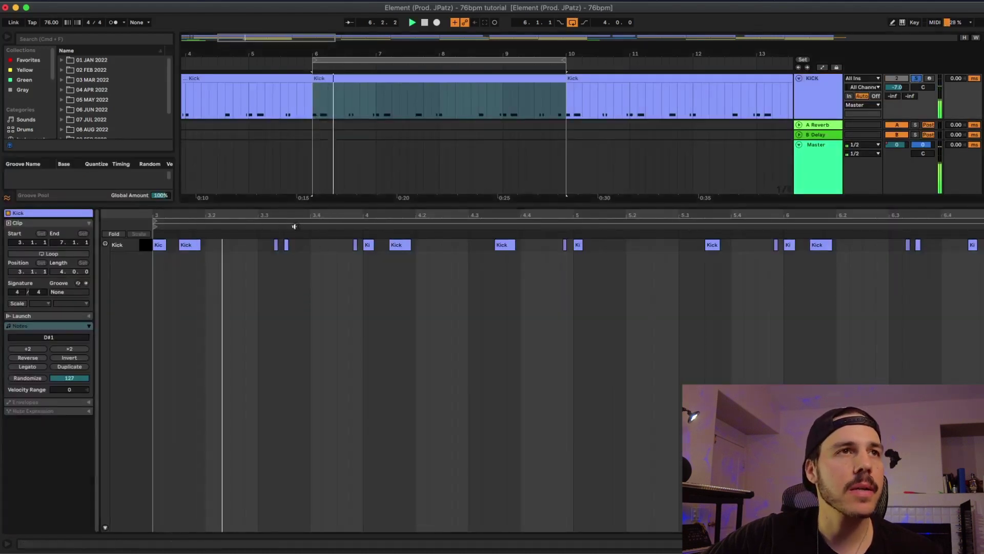
pyautogui.press('super+alt+l')
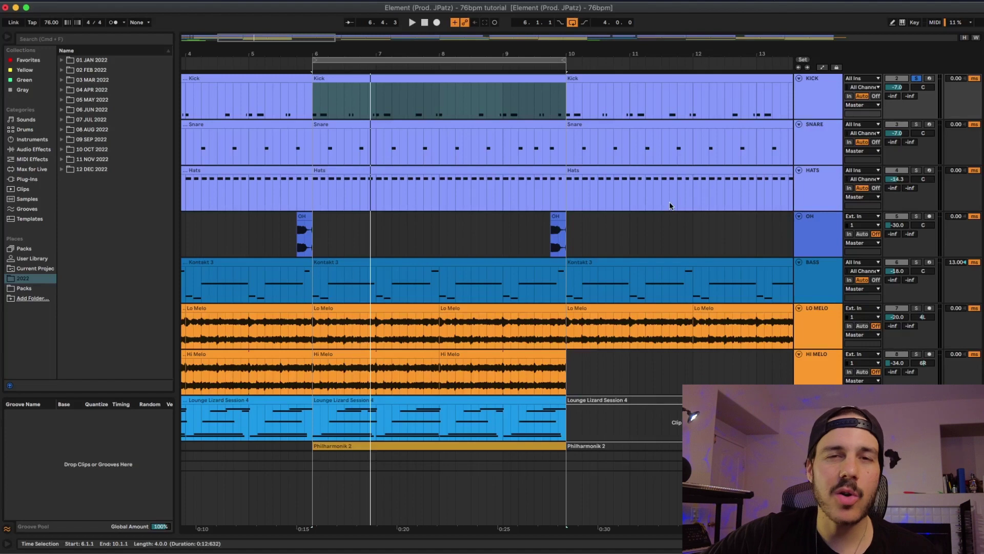
pyautogui.doubleClick(426, 98)
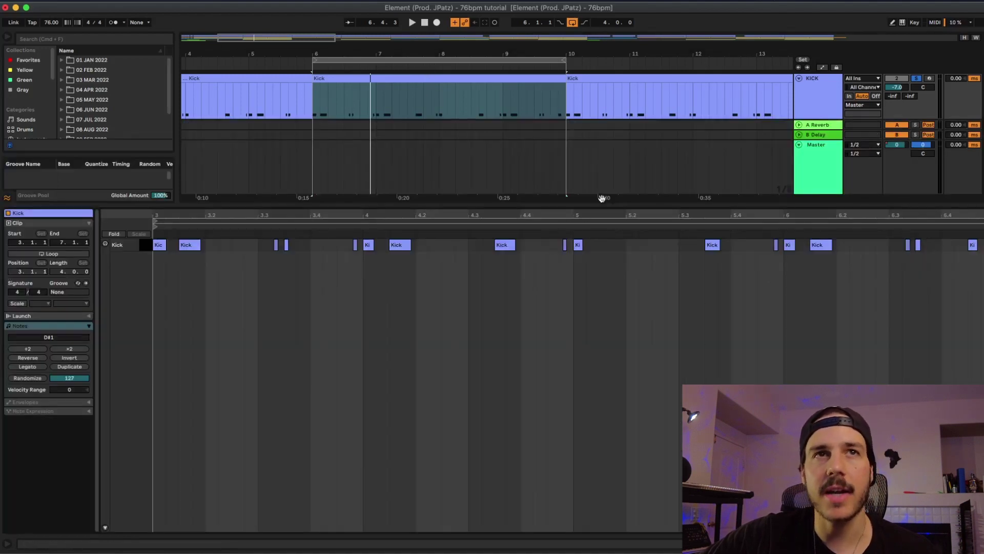
pyautogui.press('super+alt+l')
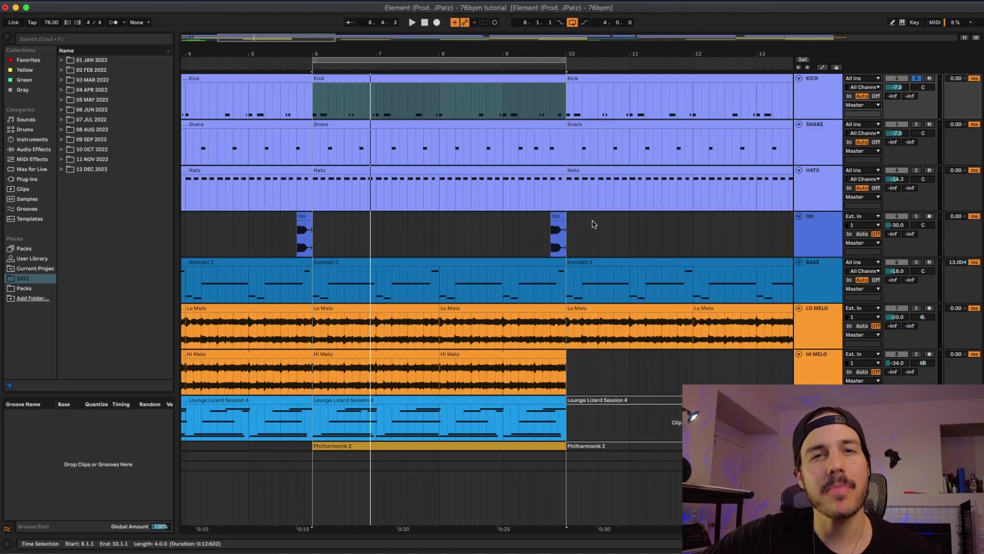
# Solo the SNARE track, open the notes of its clip starting at bar 6 and play the pattern.
pyautogui.click(533, 126)
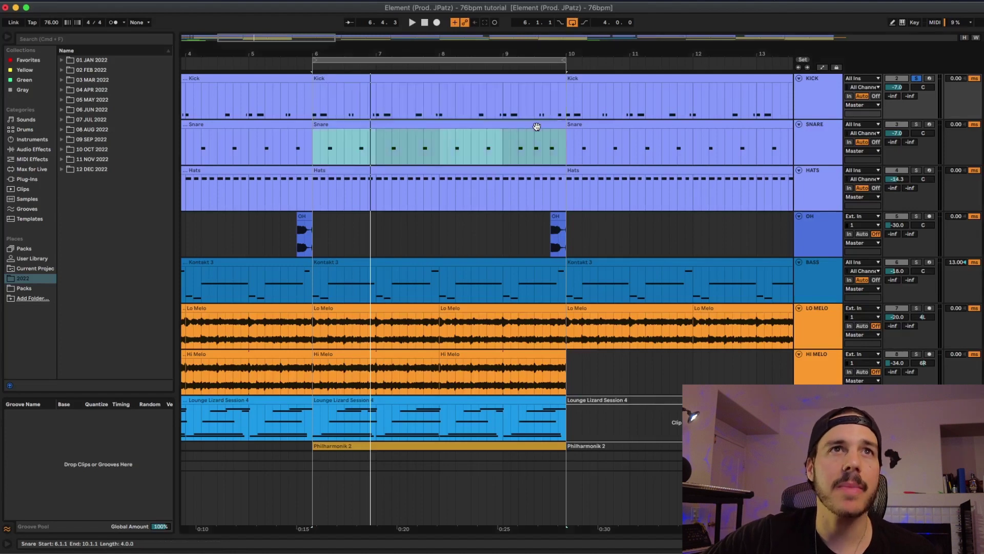
pyautogui.click(916, 124)
pyautogui.press('super+alt+l')
pyautogui.press('space')
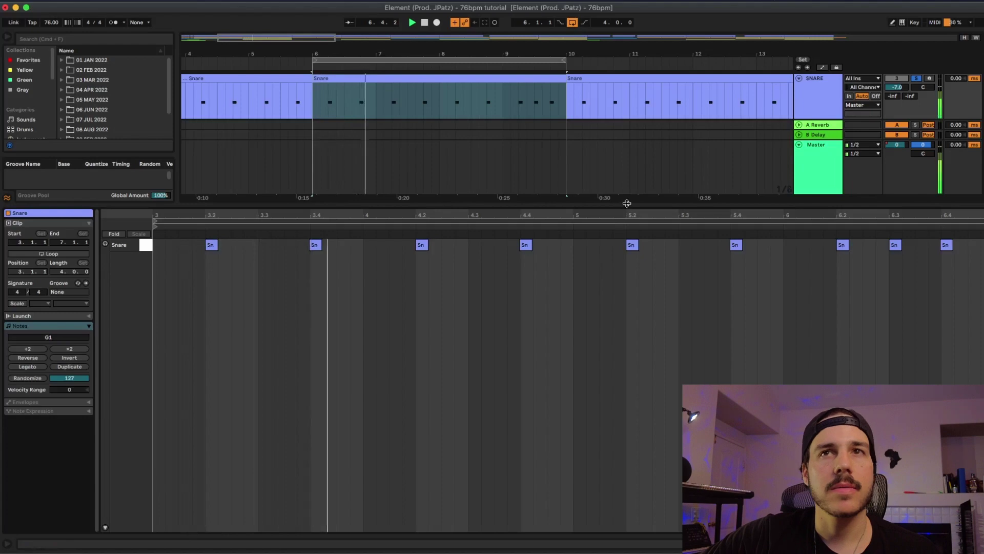
# Leave the snare's notes, solo the HATS track and play its pattern with the notes of its bar 6 clip open.
pyautogui.moveTo(624, 211); pyautogui.dragTo(340, 211)
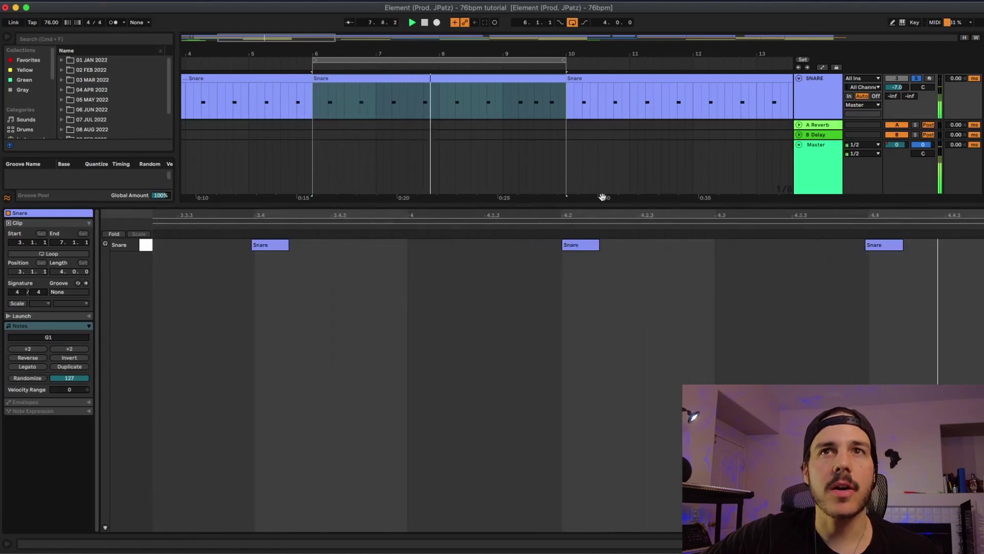
pyautogui.press('super+alt+l')
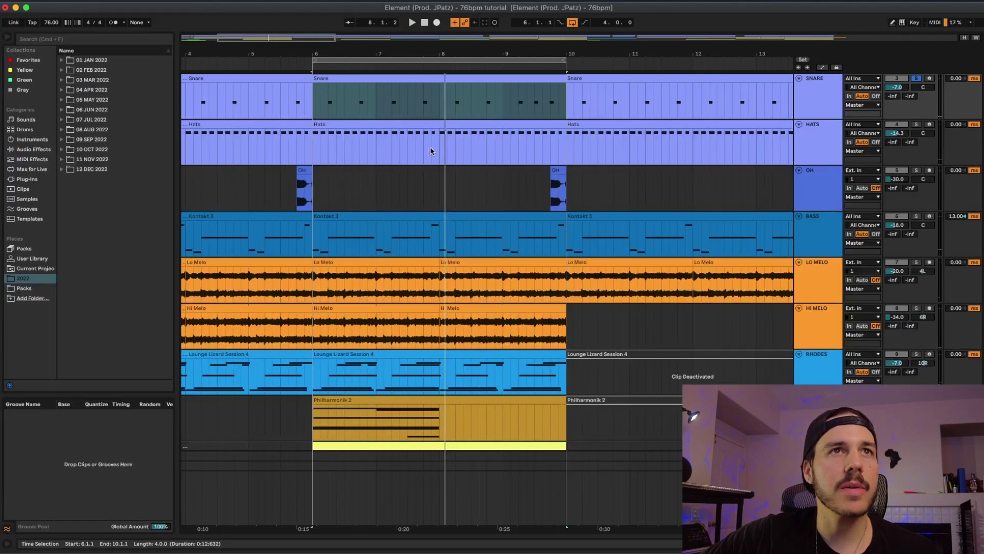
pyautogui.doubleClick(444, 135)
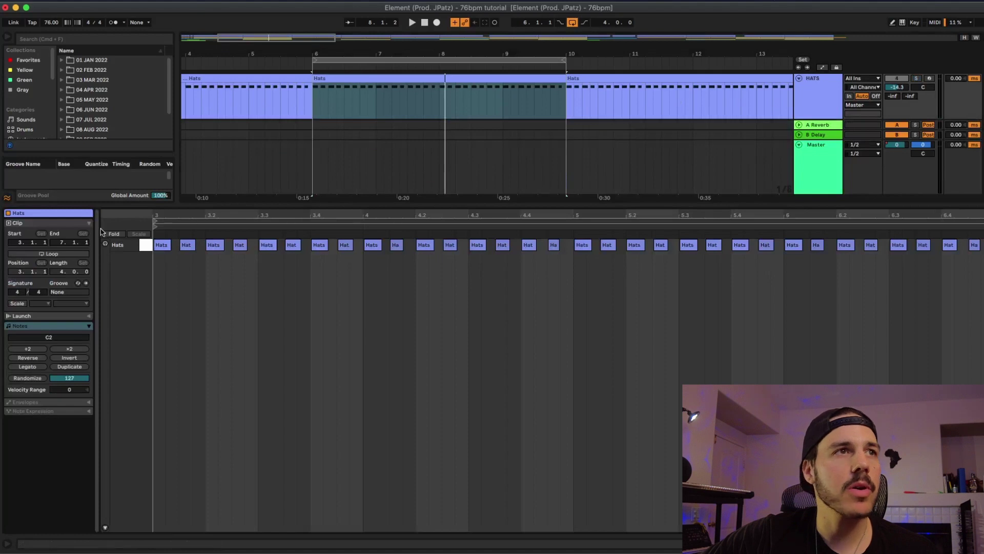
pyautogui.click(916, 78)
pyautogui.press('space')
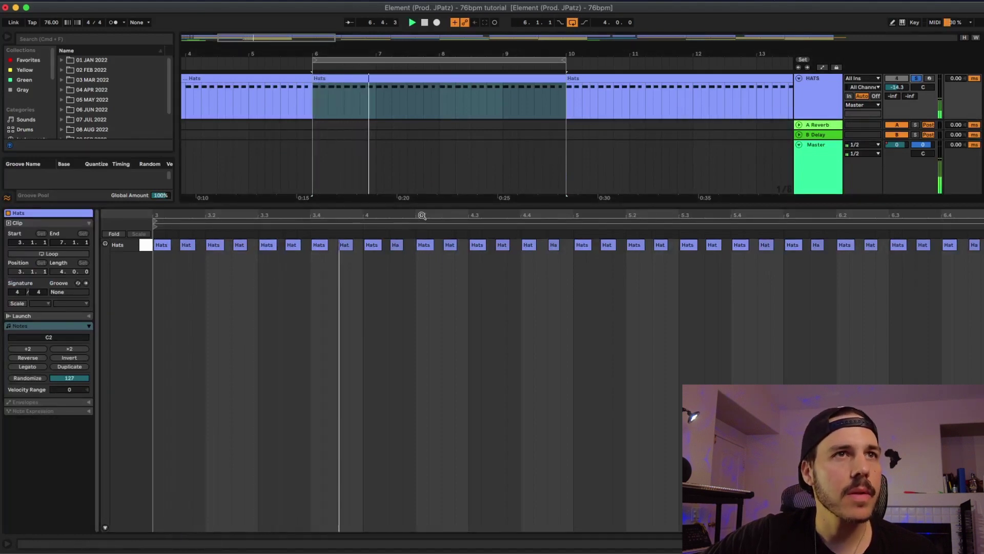
pyautogui.press('super+alt+l')
# Solo the OH track and play its audio clip just before bar 10.
pyautogui.click(563, 277)
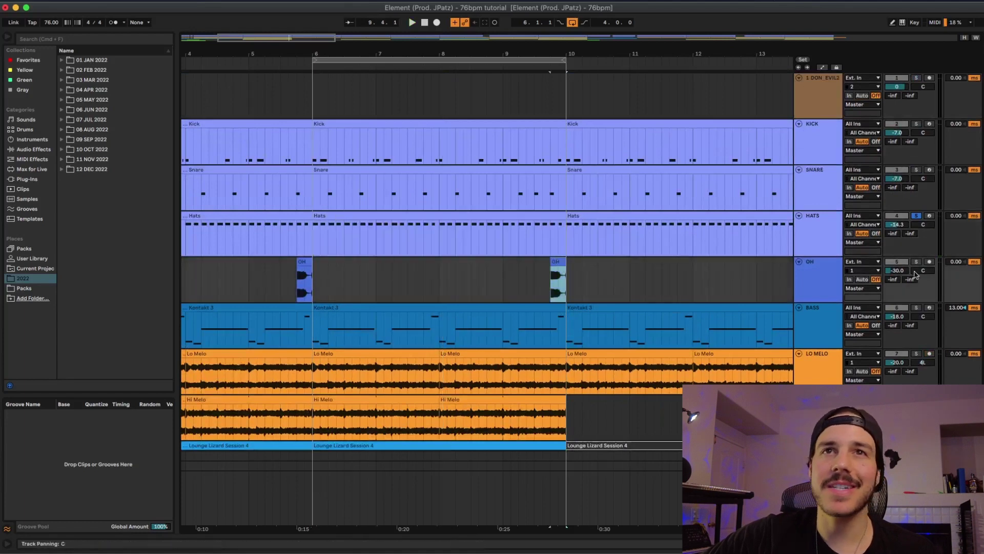
pyautogui.click(917, 262)
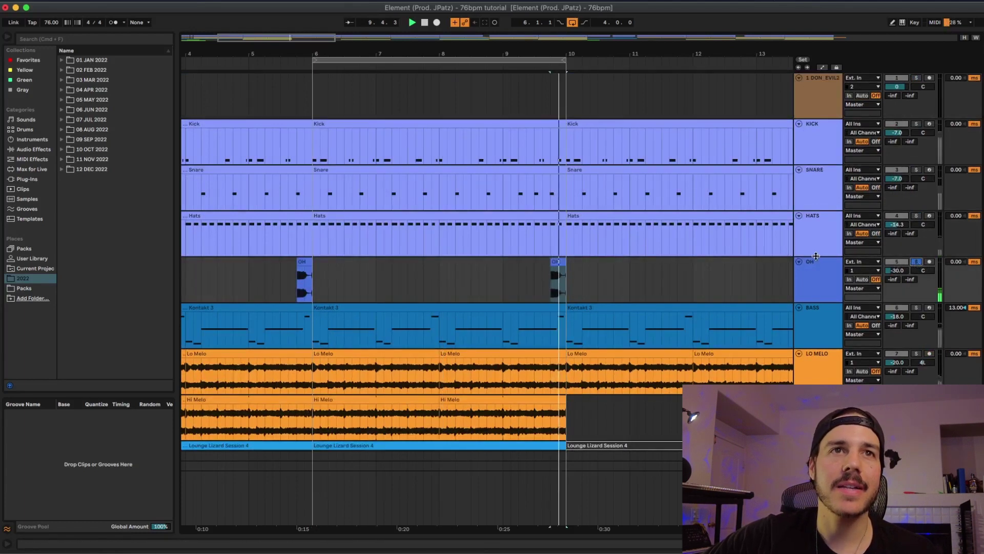
# Solo the KICK, SNARE, HATS and OH tracks and play them from bar 6, first alone and again with LO MELO and HI MELO soloed.
pyautogui.keyDown('shift'); pyautogui.click(821, 136); pyautogui.keyUp('shift')
pyautogui.click(918, 124)
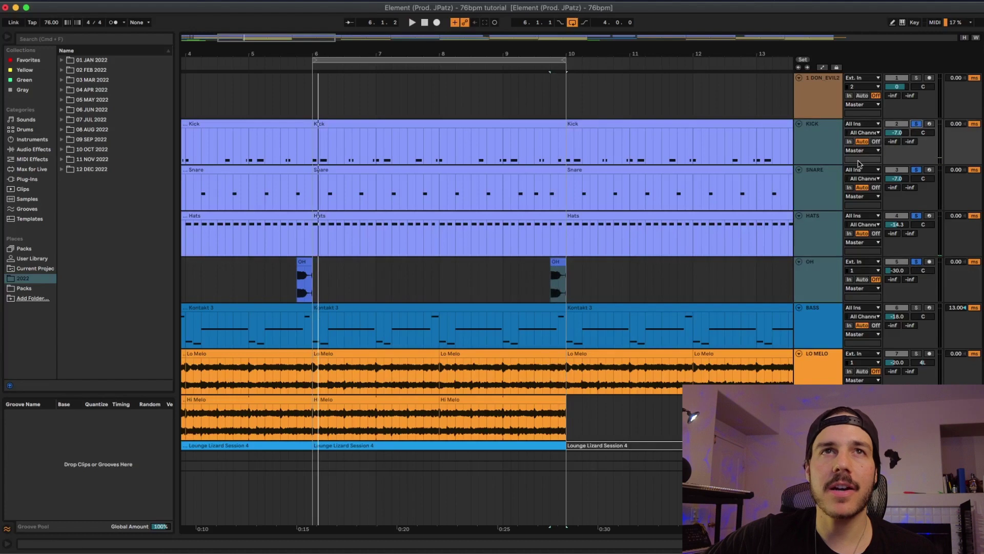
pyautogui.press('space')
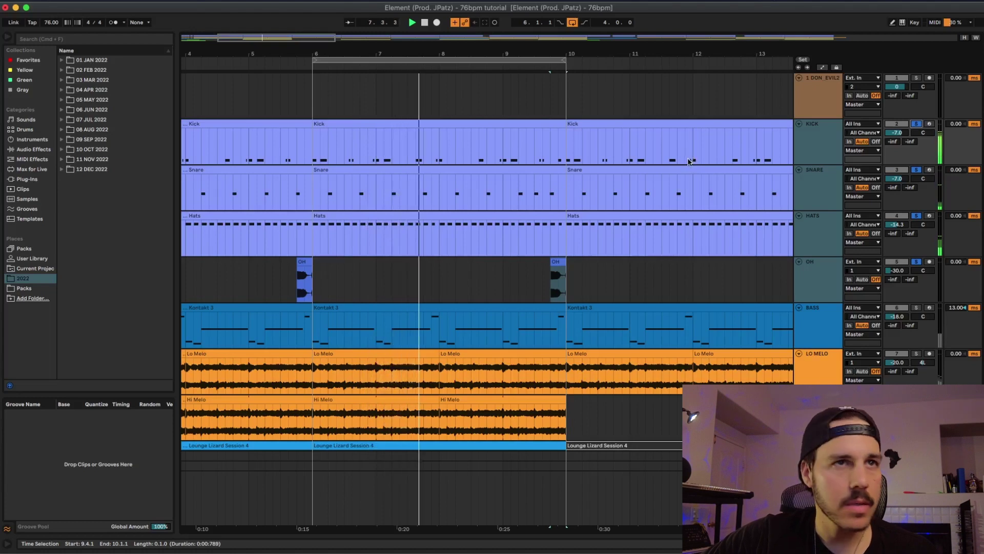
pyautogui.press('space')
pyautogui.scroll(-1, 826, 312)
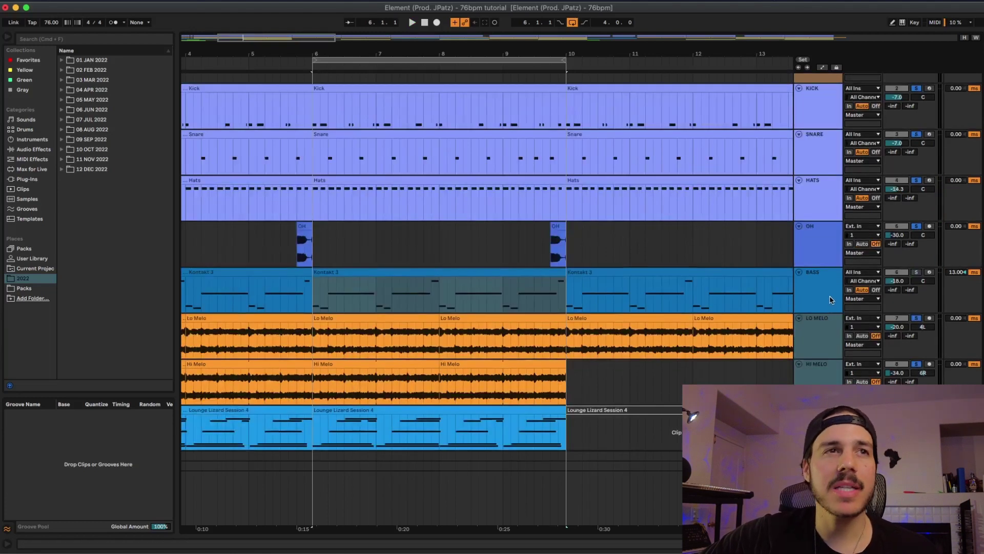
pyautogui.press('space')
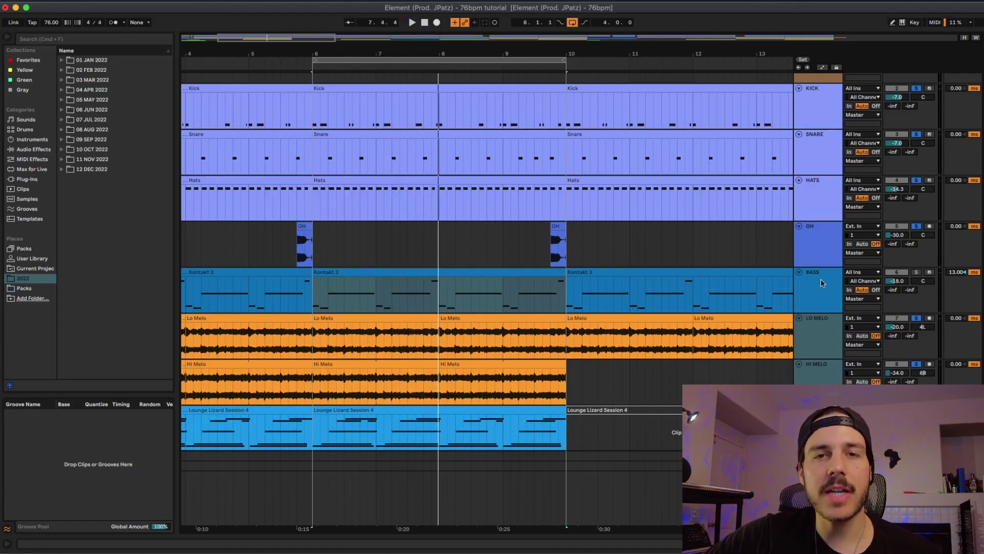
# Solo the BASS track, play its pattern with the notes of the bar 6 clip open, and unsolo it and close the note view.
pyautogui.doubleClick(433, 273)
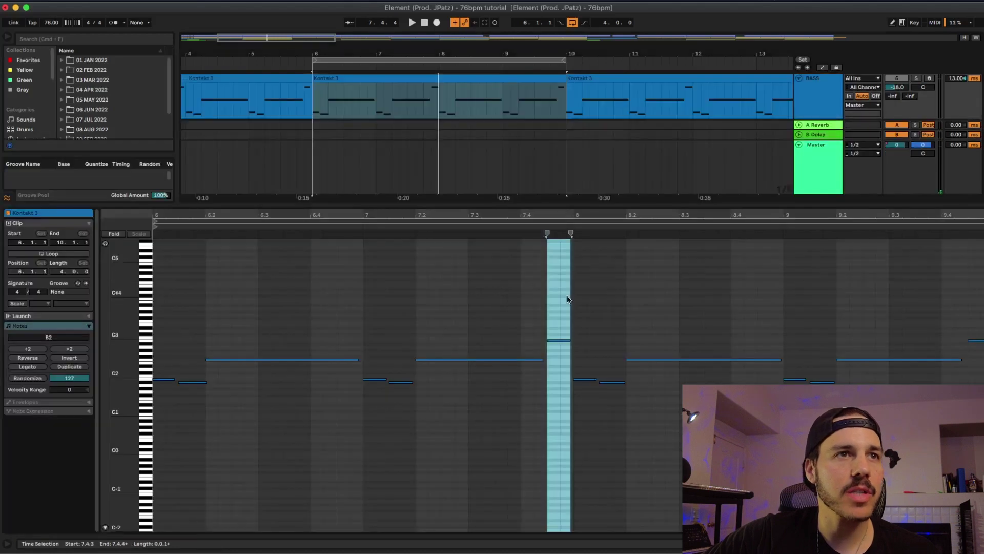
pyautogui.moveTo(146, 366); pyautogui.dragTo(164, 367)
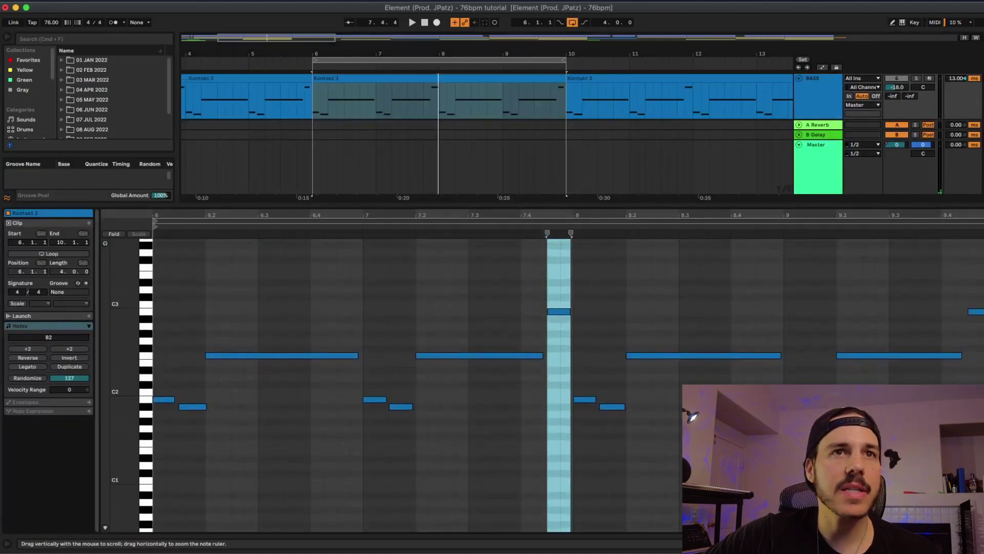
pyautogui.click(915, 78)
pyautogui.press('space')
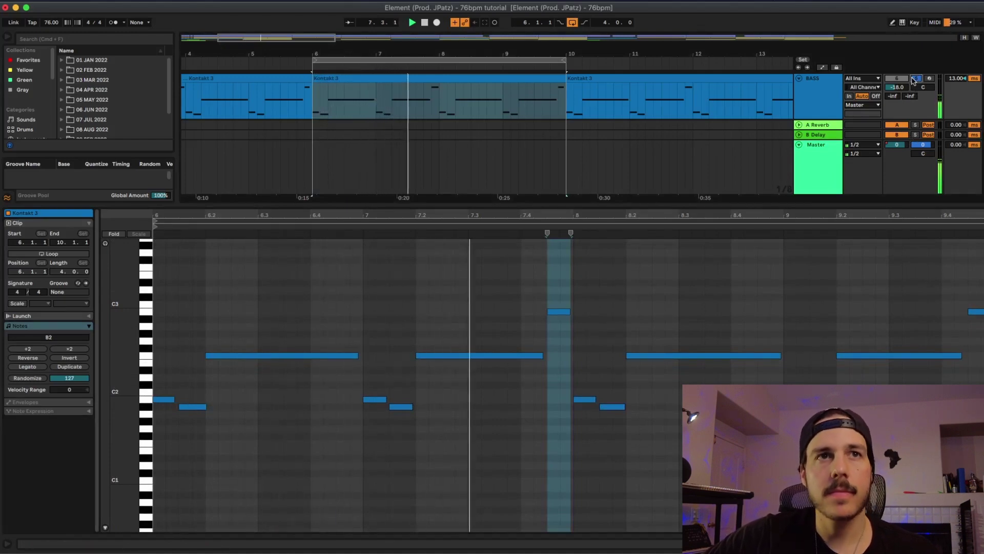
pyautogui.click(916, 78)
pyautogui.press('super+alt+l')
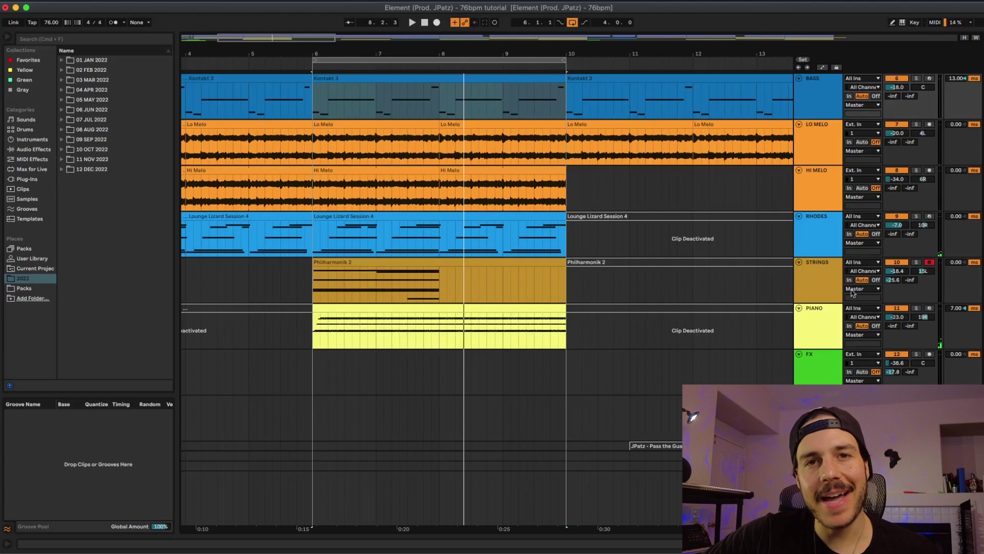
# Play the full mix from bar 6 and extend the start of the loop back to bar 1.
pyautogui.scroll(5, 562, 131)
pyautogui.press('-')
pyautogui.press('-')
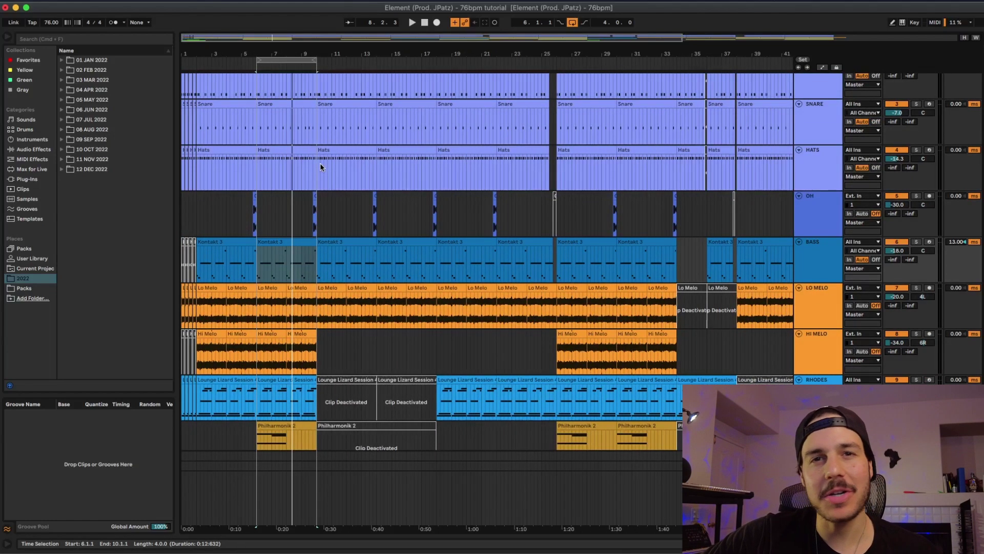
pyautogui.scroll(-4, 870, 275)
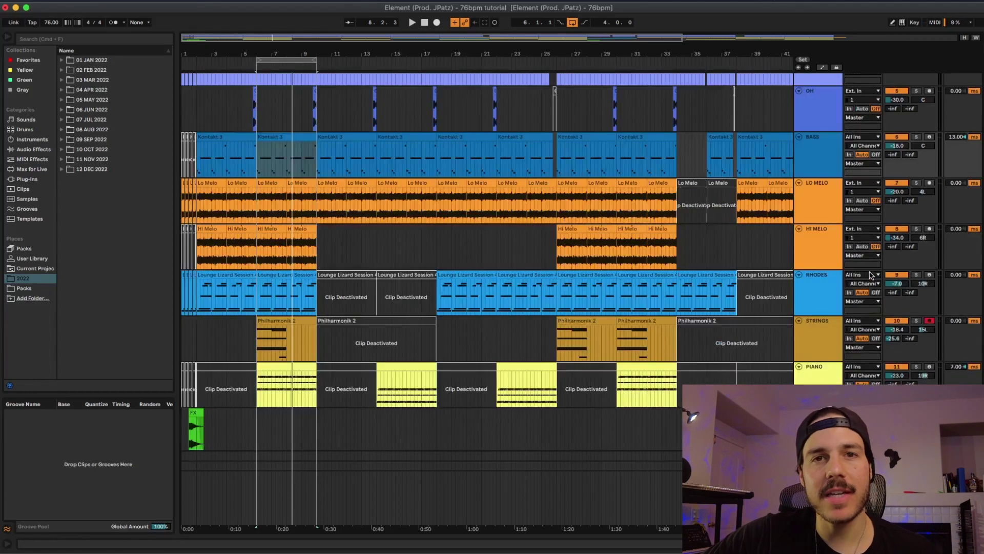
pyautogui.press('space')
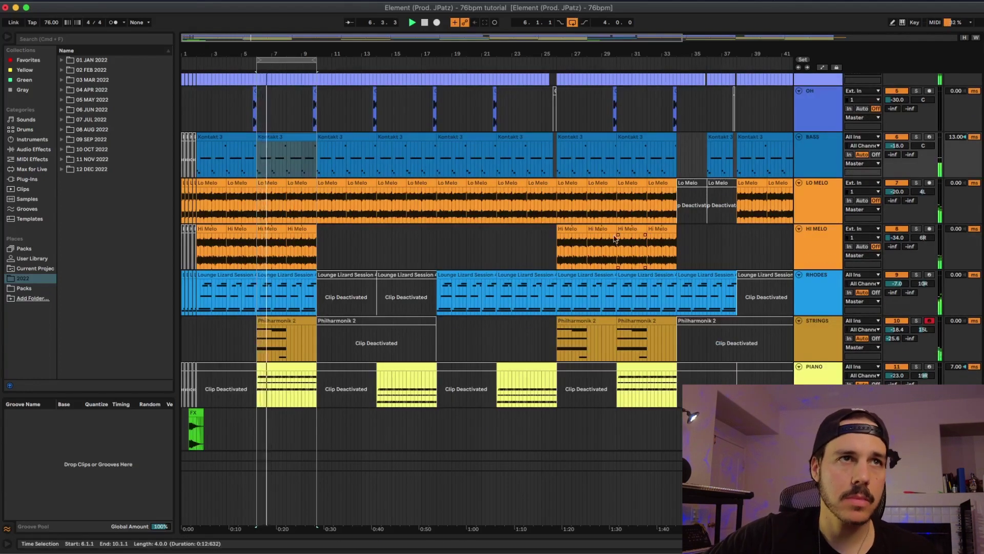
pyautogui.moveTo(261, 63); pyautogui.dragTo(182, 63)
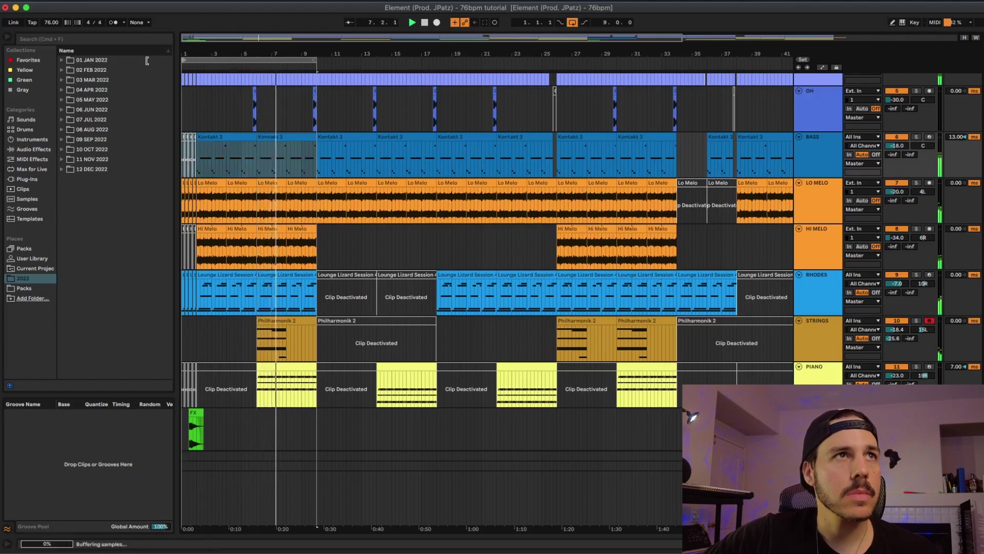
# Set the loop length to 54 bars and play the intro with the chopped RHODES clips from bar 1.
pyautogui.moveTo(256, 55); pyautogui.dragTo(241, 53)
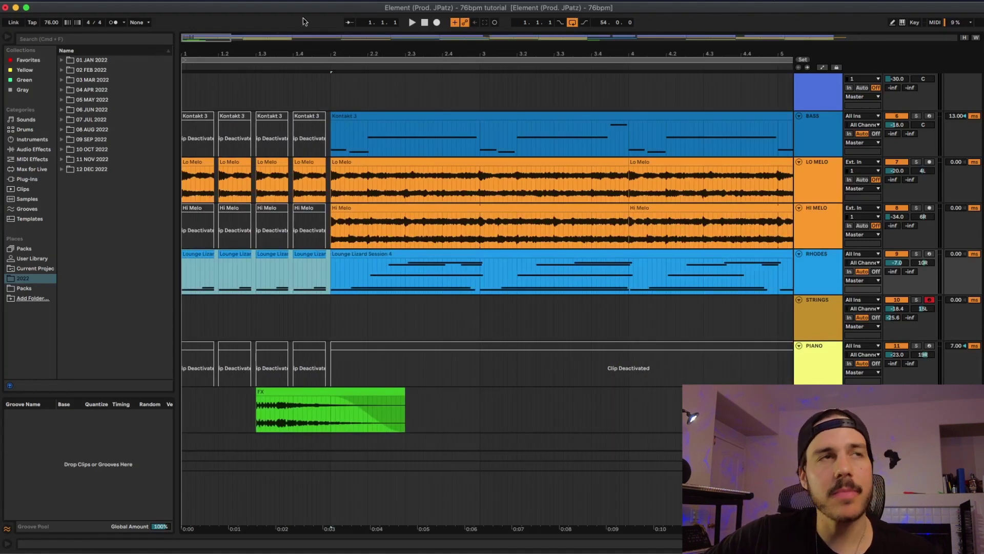
pyautogui.press('space')
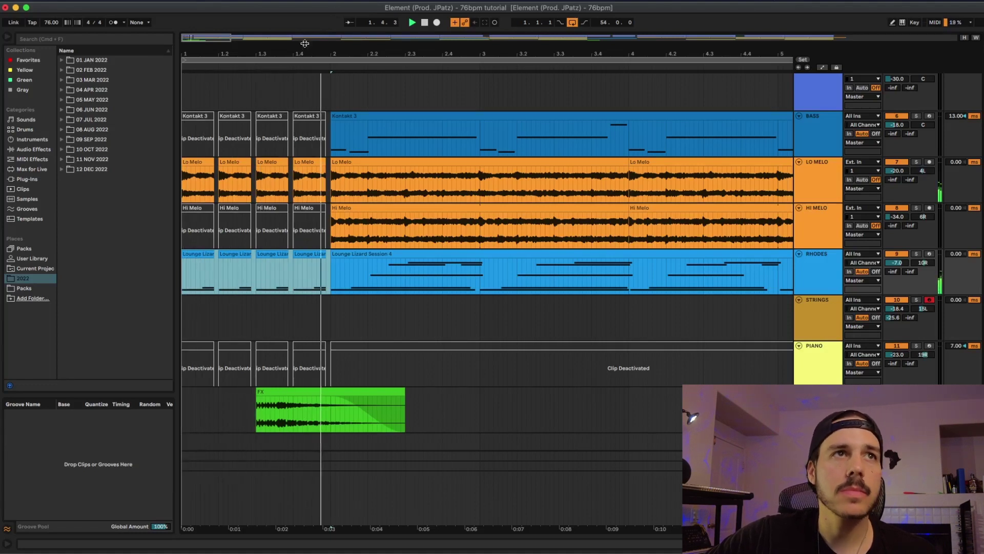
pyautogui.press('space')
# Select the HI MELO track's sections in turn: the gap from bar 10 to 26, the following clips, the gap from bar 34, and the final clips.
pyautogui.moveTo(305, 50); pyautogui.dragTo(305, 16)
pyautogui.moveTo(197, 226); pyautogui.dragTo(524, 232)
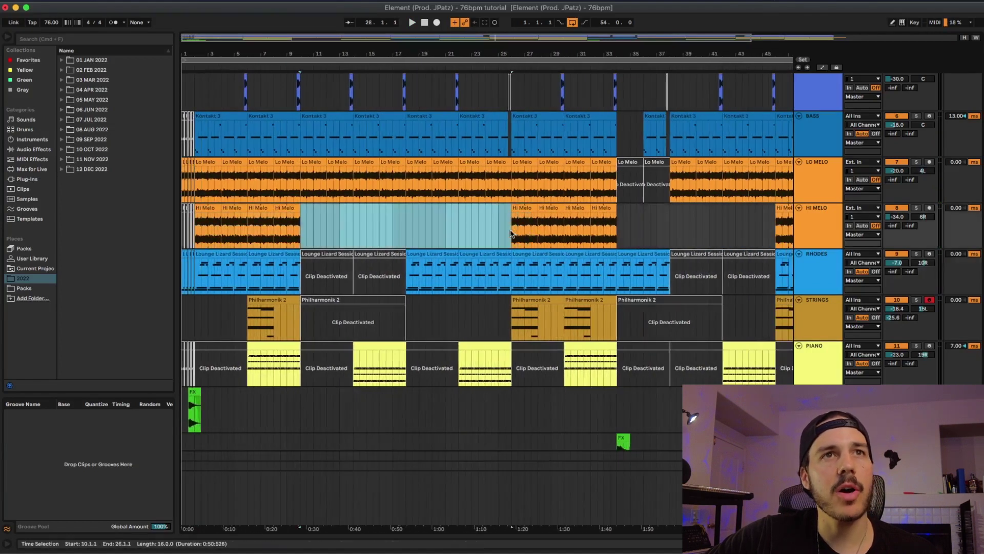
pyautogui.click(530, 226)
pyautogui.keyDown('shift'); pyautogui.click(605, 225); pyautogui.keyUp('shift')
pyautogui.moveTo(636, 225); pyautogui.dragTo(742, 235)
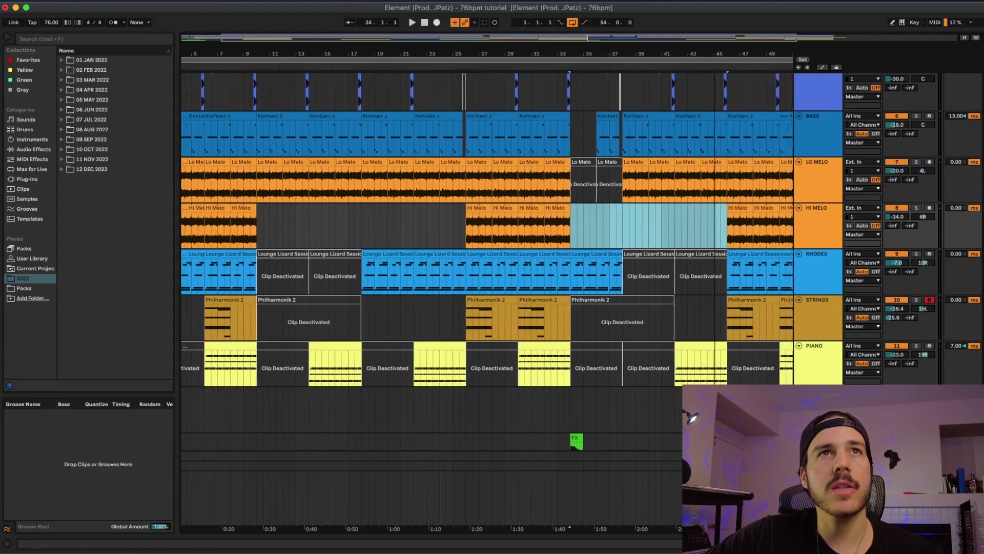
pyautogui.hscroll(10, 730, 87)
pyautogui.click(603, 206)
pyautogui.keyDown('shift'); pyautogui.click(677, 206); pyautogui.keyUp('shift')
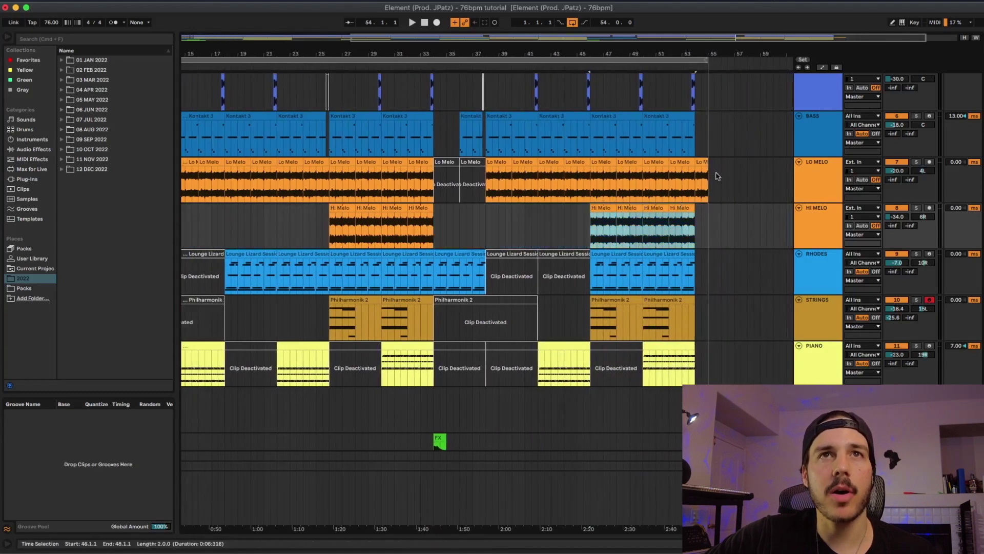
# Select the last LO MELO clip, starting at bar 54, and play it as the outro.
pyautogui.click(701, 177)
pyautogui.press('space')
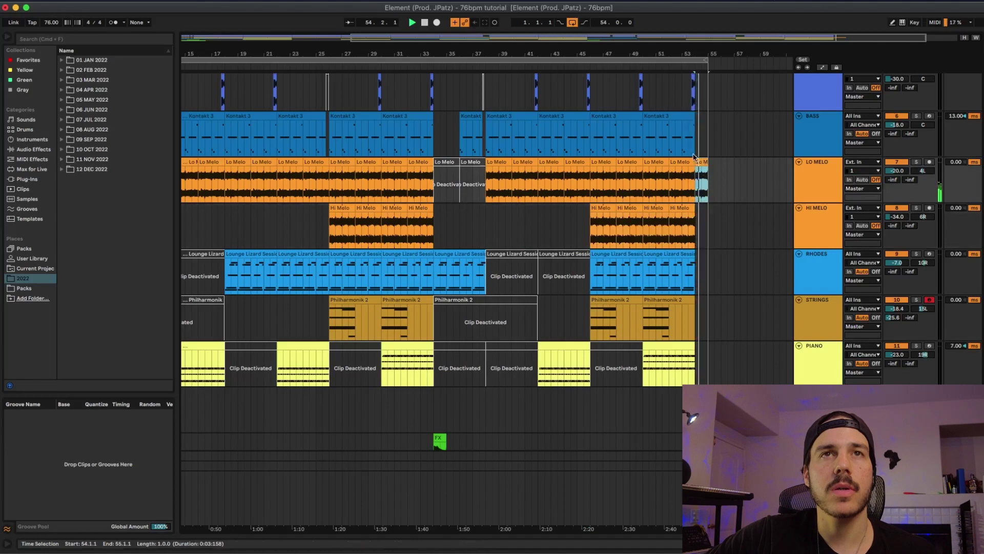
pyautogui.moveTo(536, 58); pyautogui.dragTo(536, 52)
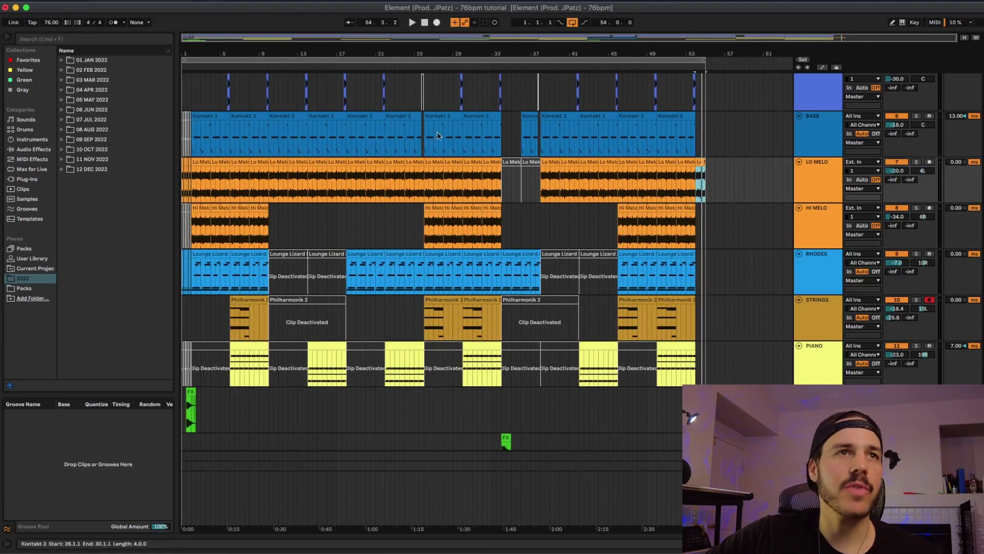
# Point out where the other instruments enter by selecting the RHODES clip at bar 2, a spot in STRINGS, and the PIANO clips at bars 6, 14 and 22.
pyautogui.scroll(-3, 194, 250)
pyautogui.scroll(2, 194, 250)
pyautogui.click(194, 250)
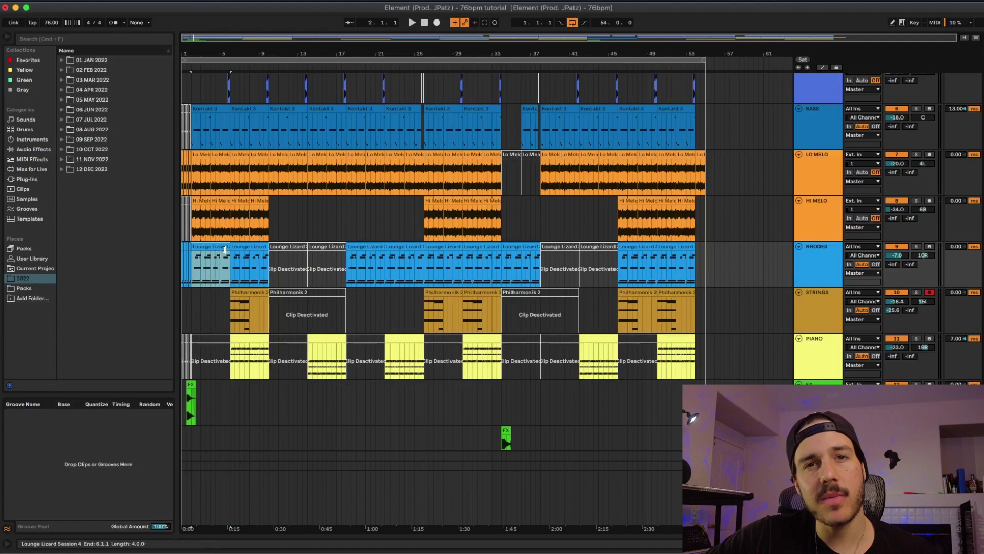
pyautogui.click(245, 290)
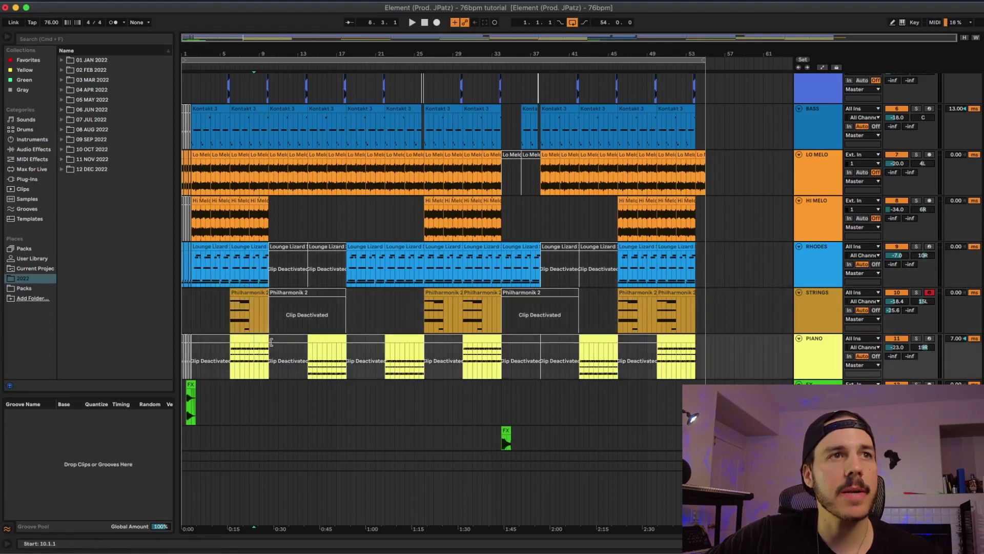
pyautogui.click(255, 337)
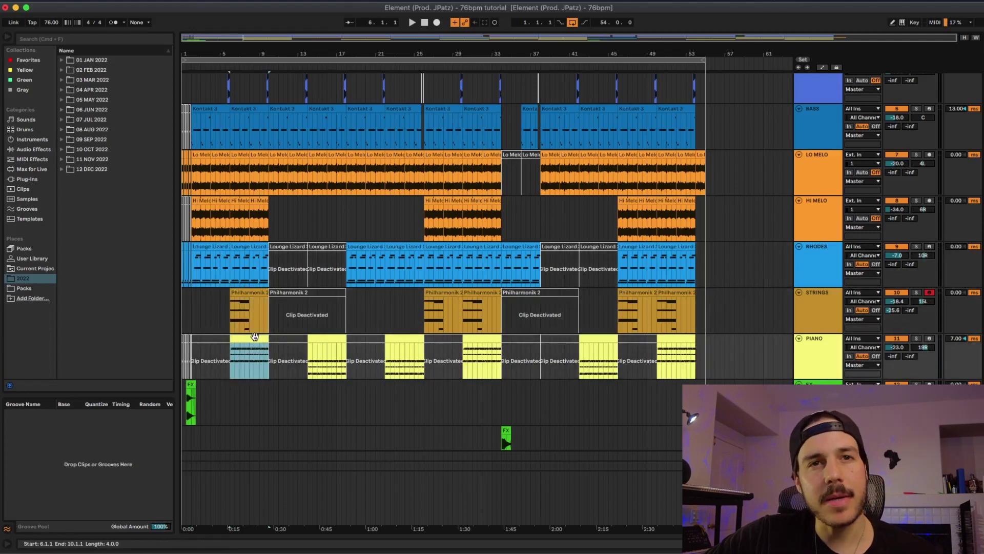
pyautogui.click(314, 339)
pyautogui.click(405, 336)
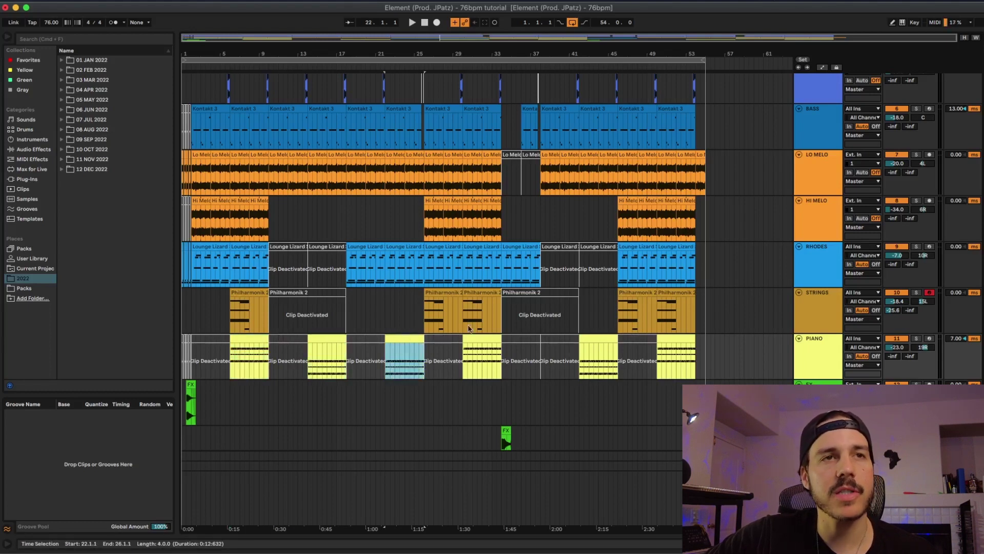